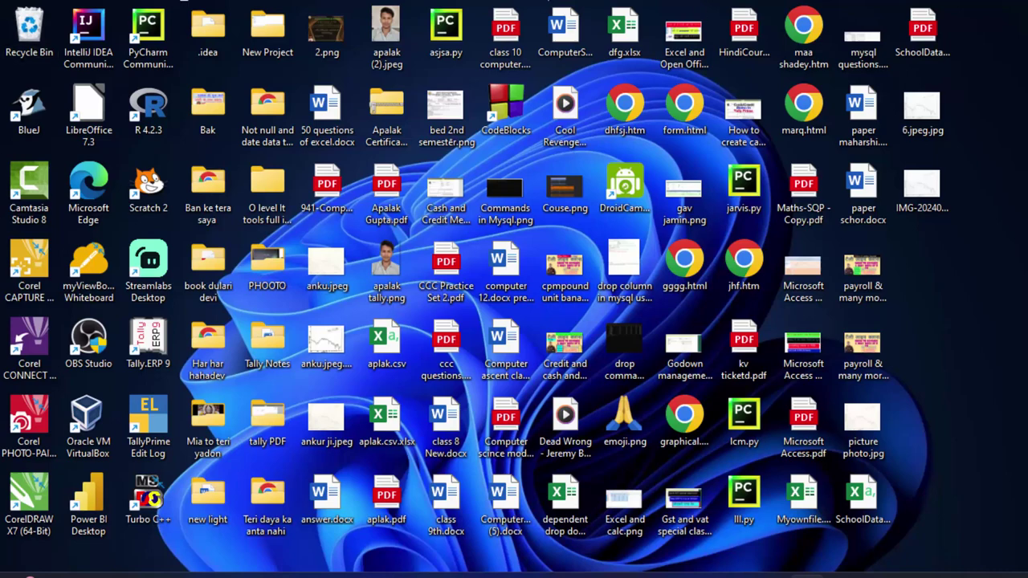
Step: Refresh the desktop, then search the Start menu for 'open' to find OpenOffice Base
right_click(844, 161)
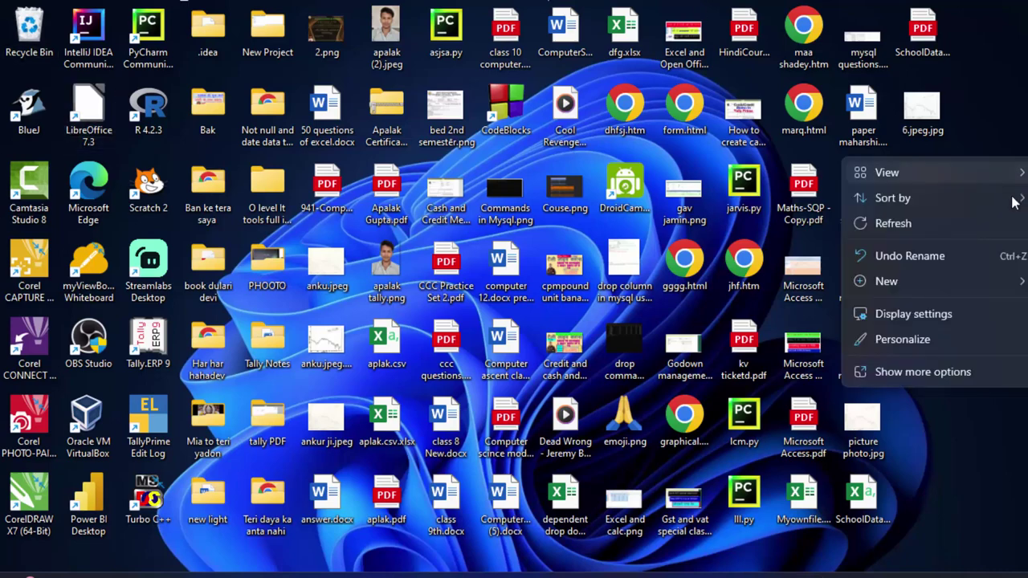
left_click(988, 229)
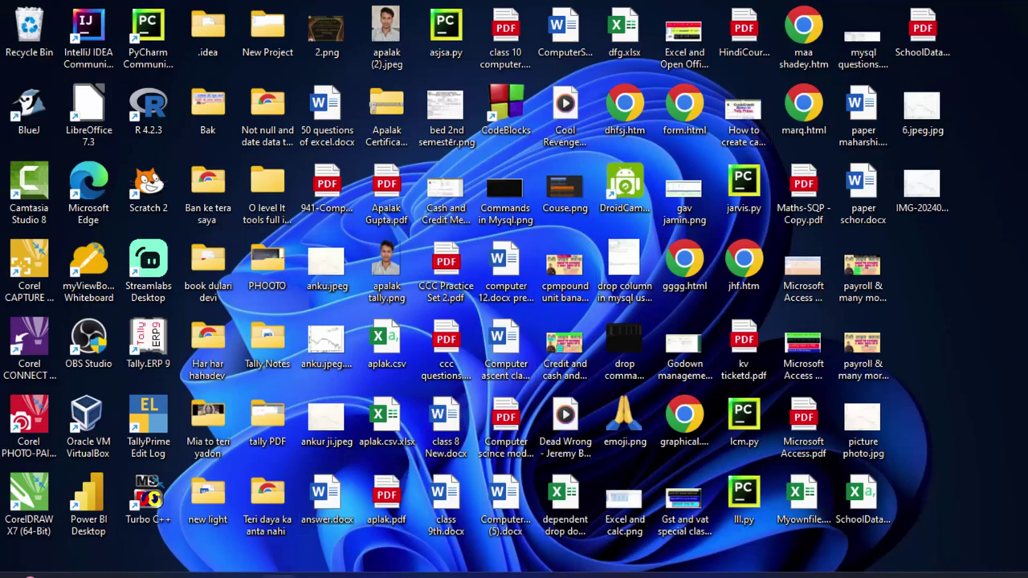
key("super")
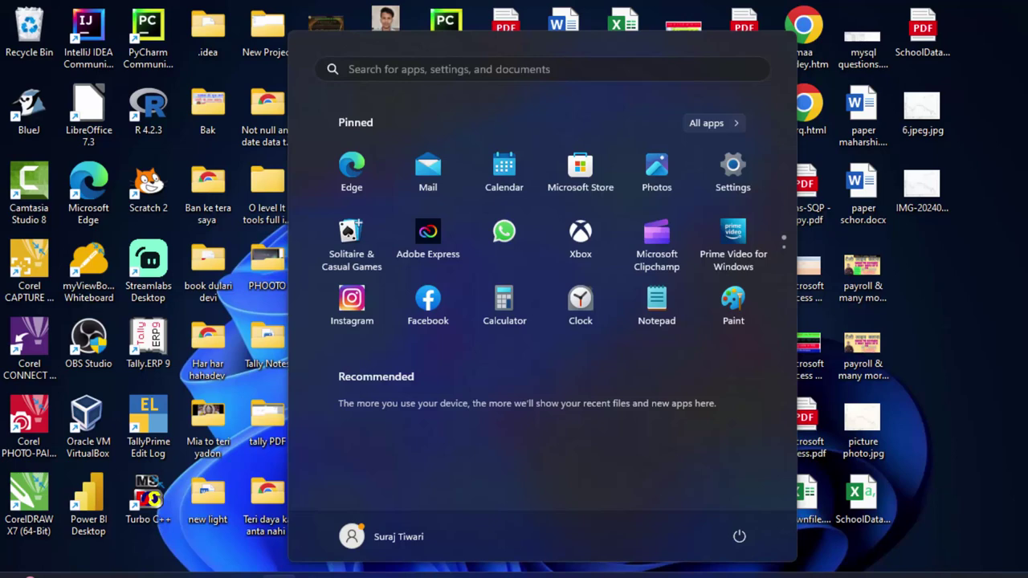
type("open")
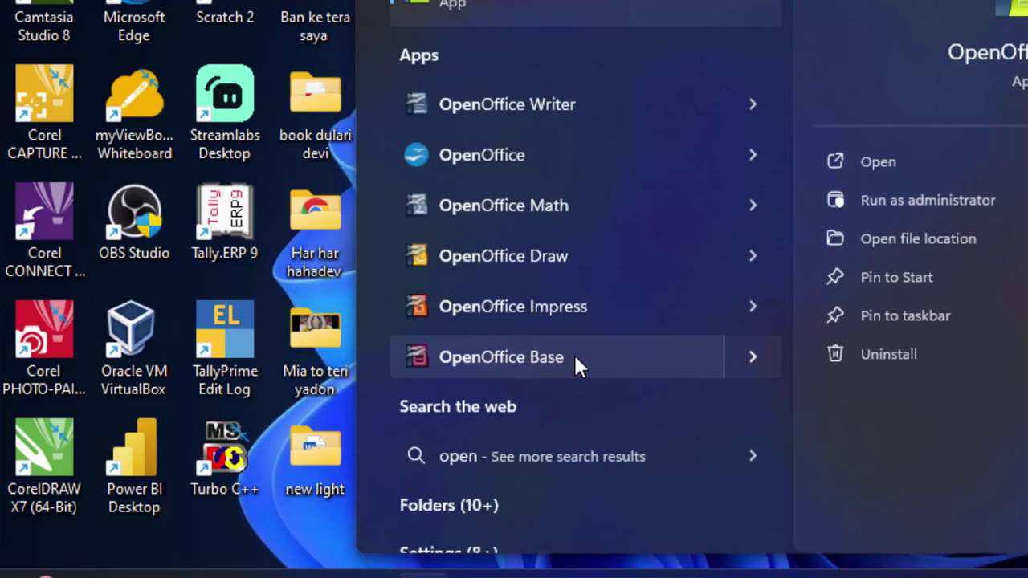
Step: Launch OpenOffice Base and create a new, unregistered database in the Database Wizard
left_click(574, 356)
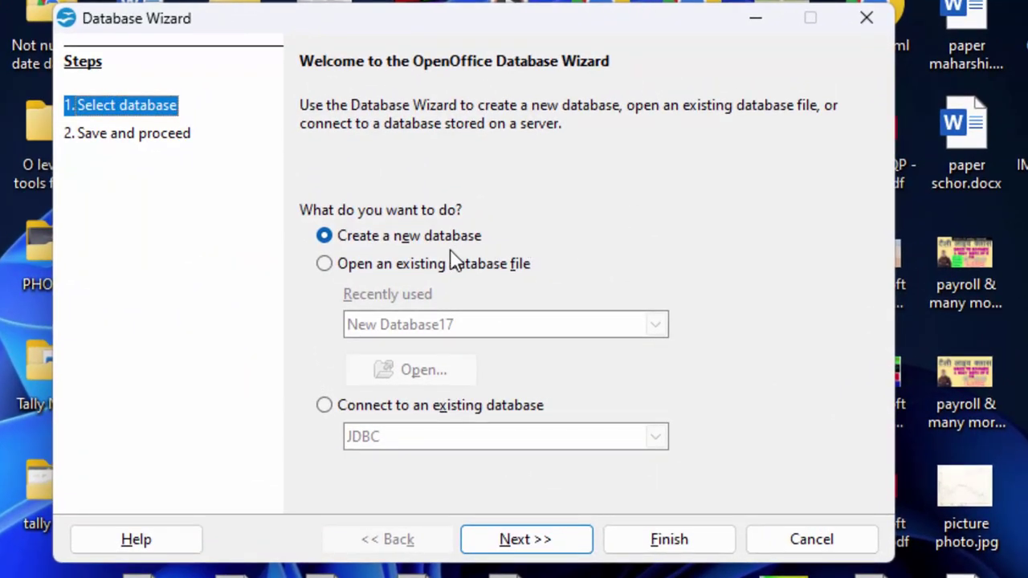
left_click(347, 272)
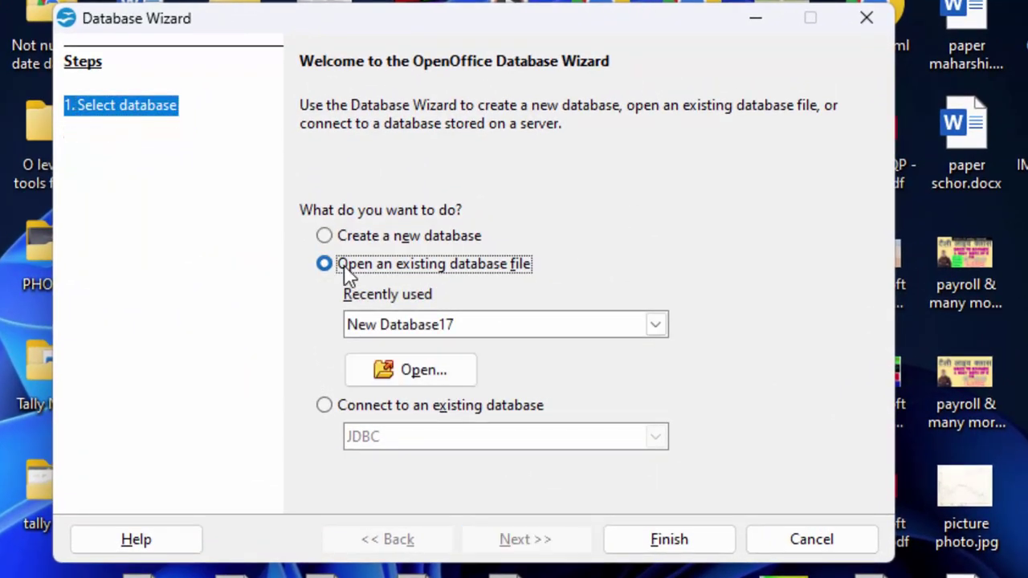
left_click(331, 234)
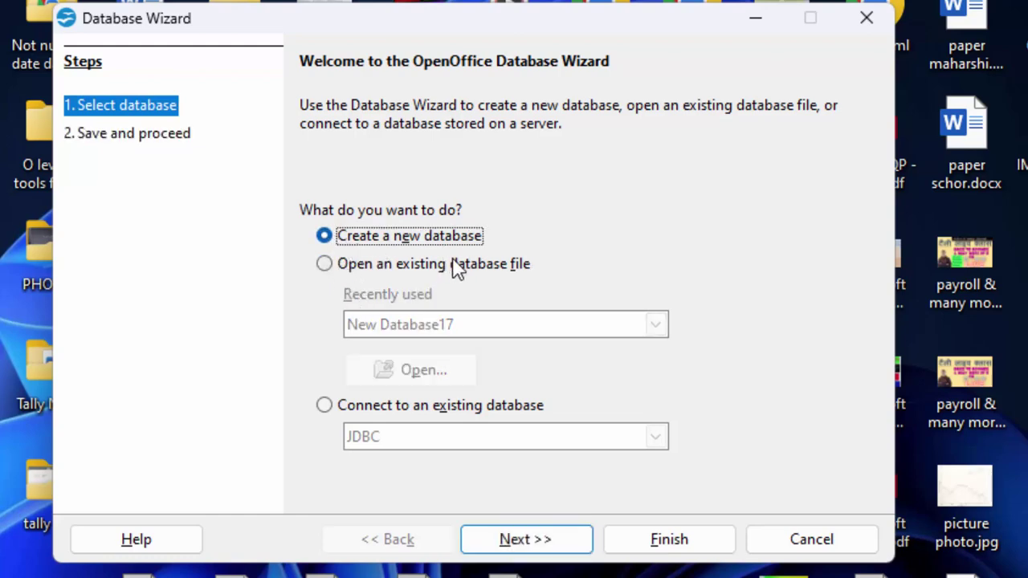
left_click(564, 543)
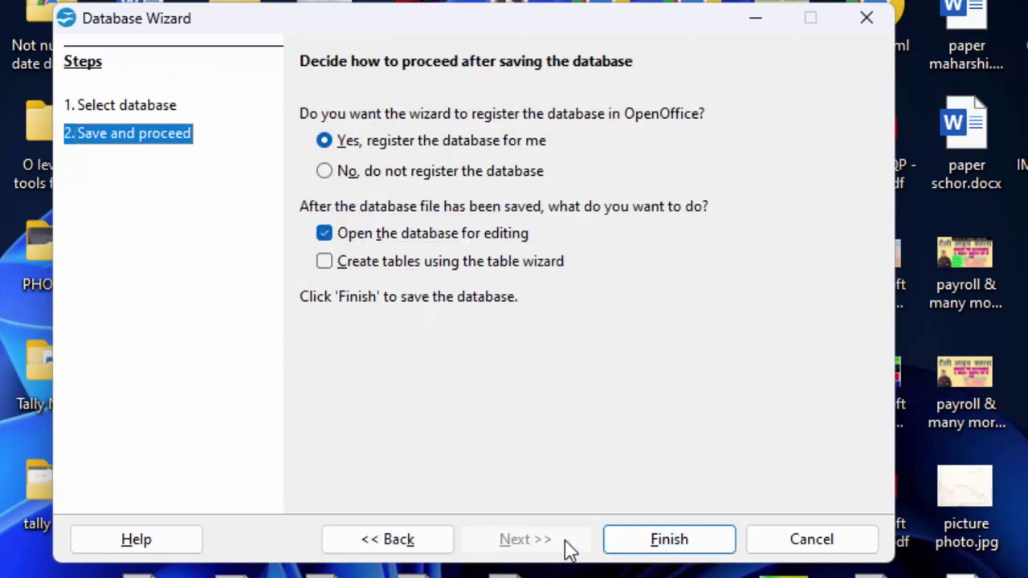
left_click(358, 179)
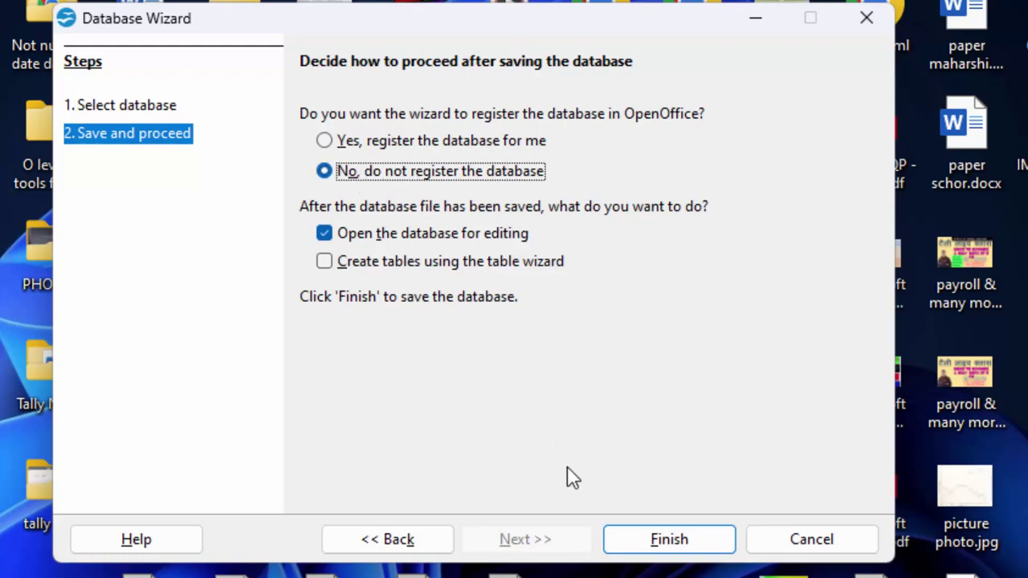
left_click(640, 537)
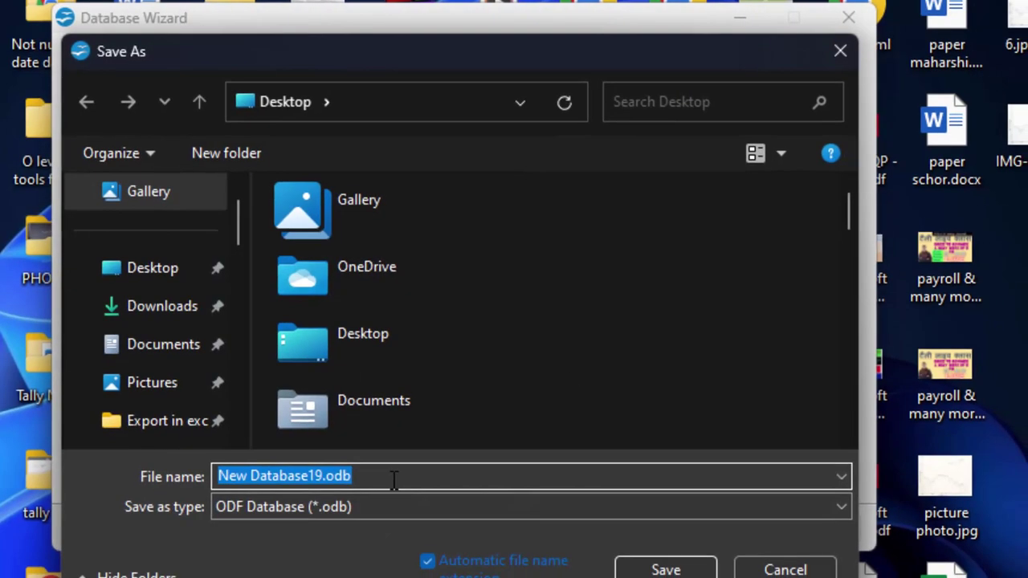
Step: Save the database to the Desktop as New Database19.odb
left_click(386, 470)
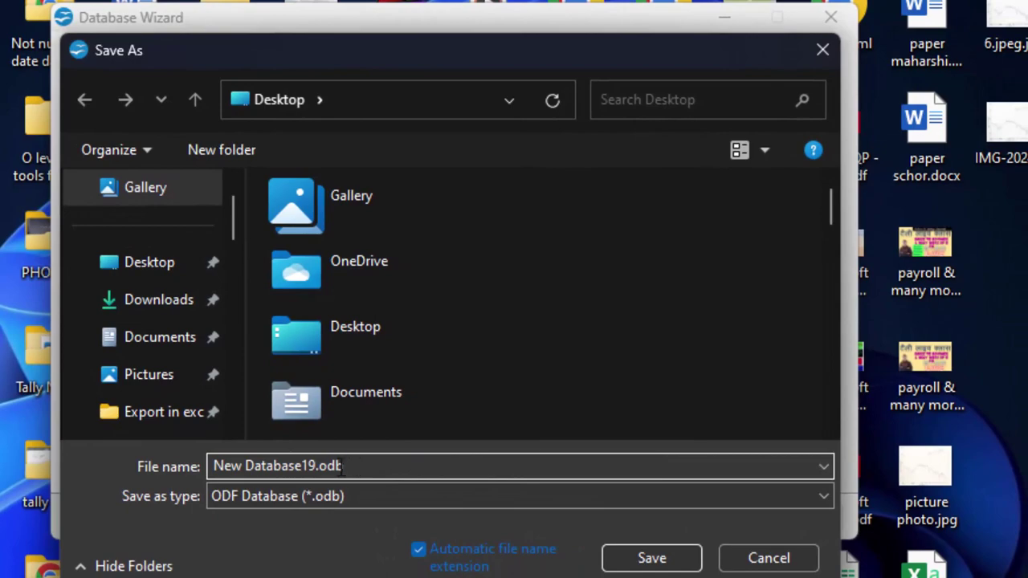
left_click_drag(344, 468, 319, 467)
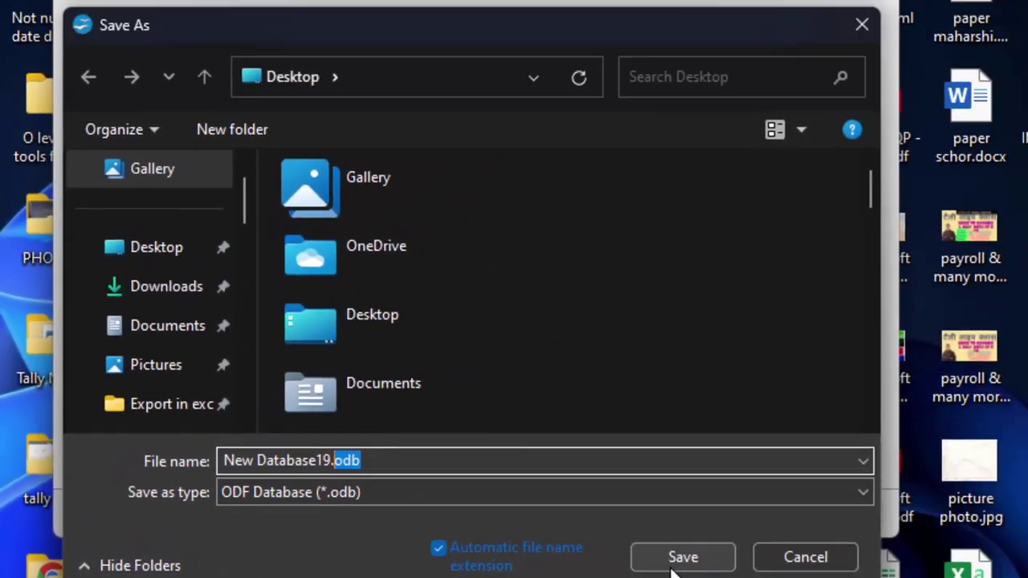
left_click(616, 567)
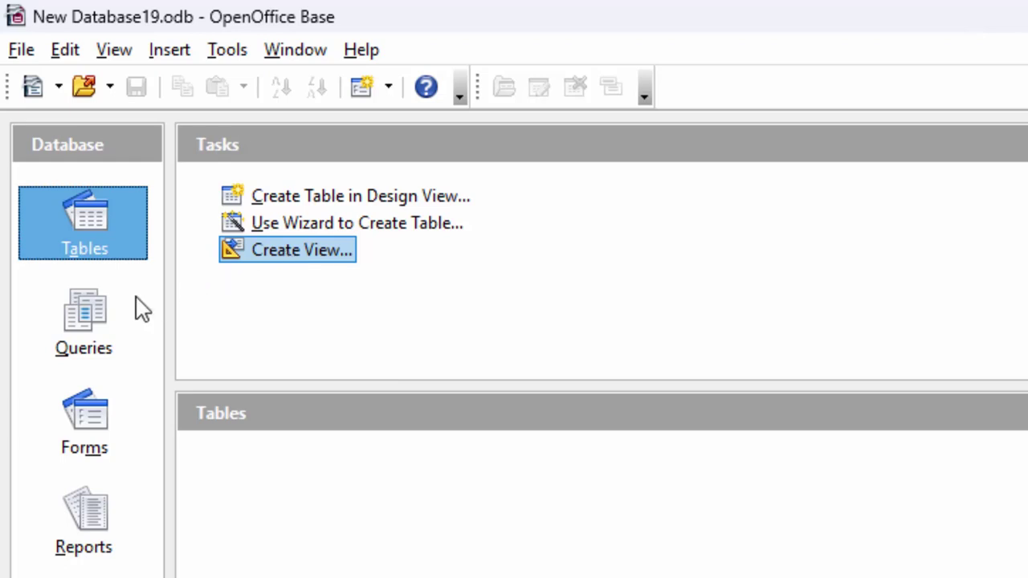
Step: Switch to the Queries section, opening and discarding an empty SQL View query
left_click(82, 320)
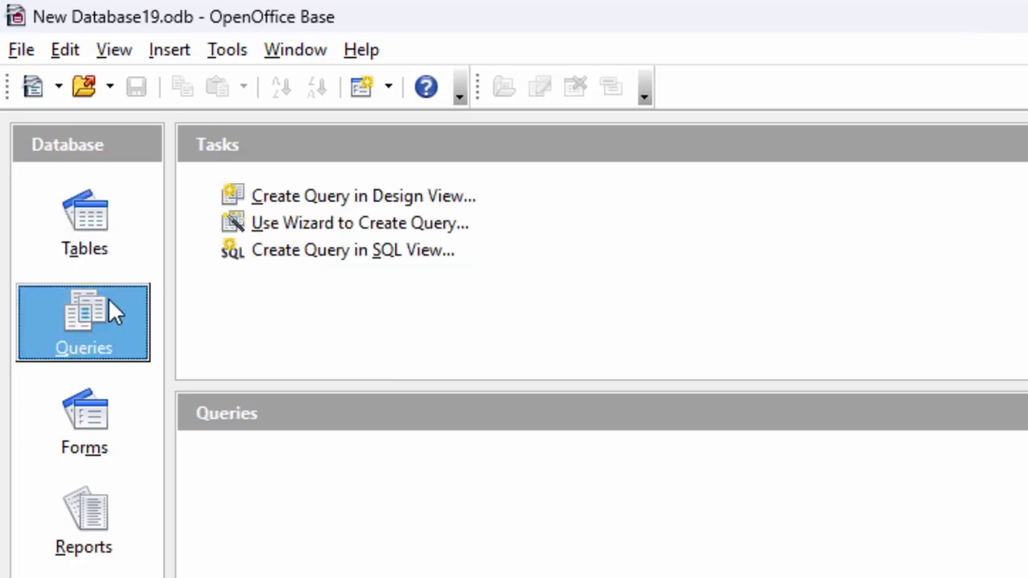
left_click(294, 264)
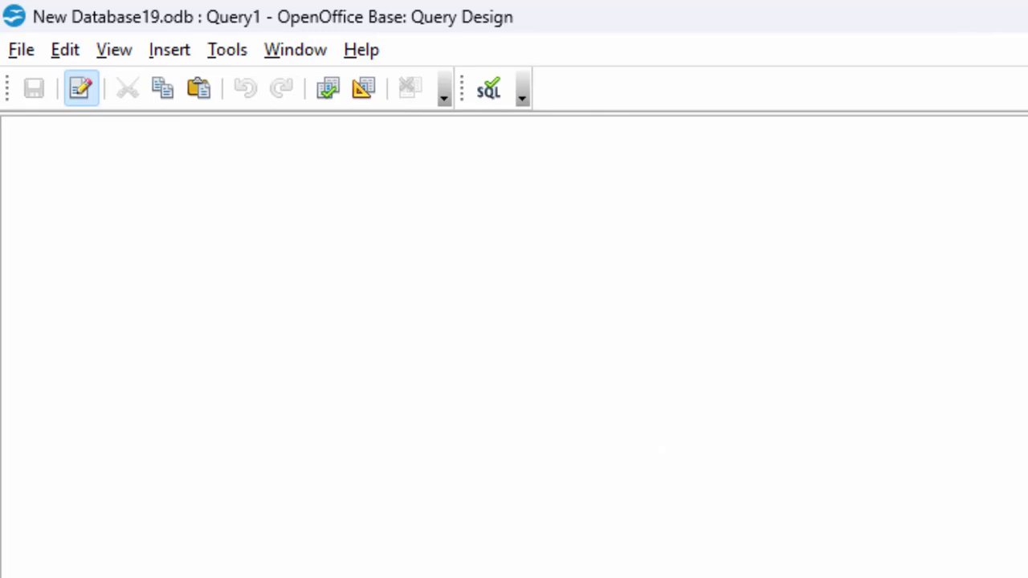
key("ctrl+w")
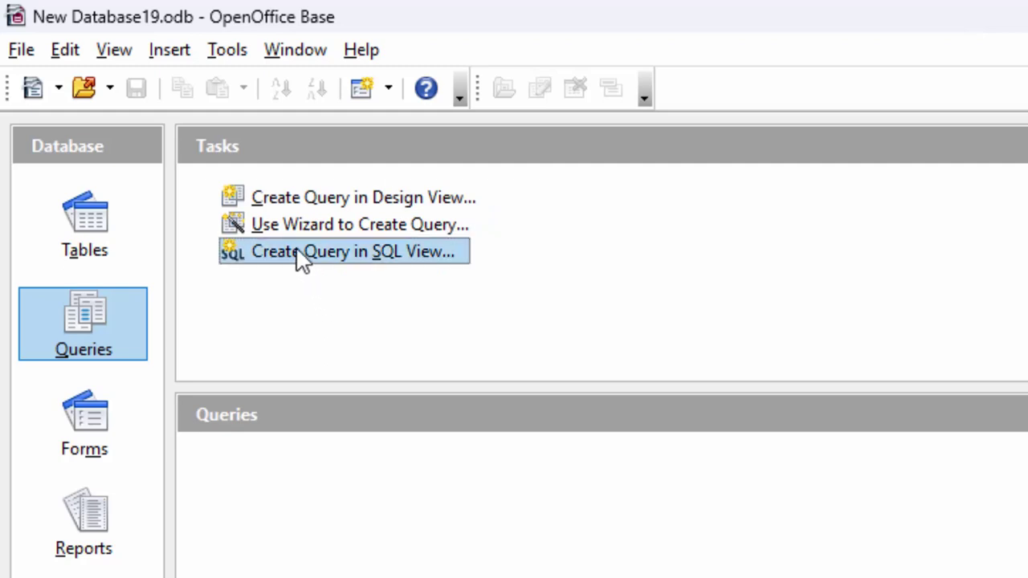
Step: Open the Tools > SQL statement window and move it further left
left_click(227, 50)
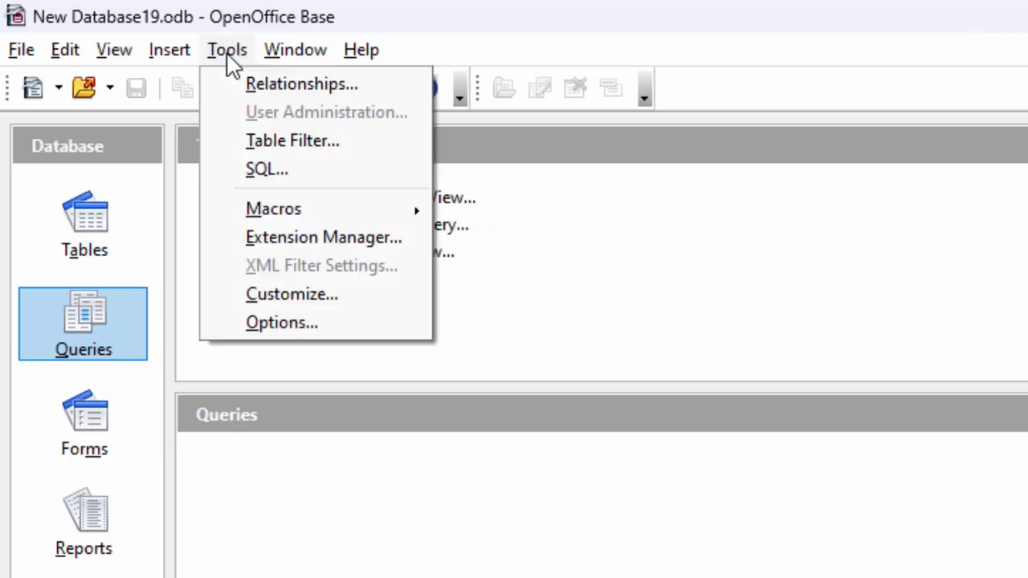
left_click(263, 166)
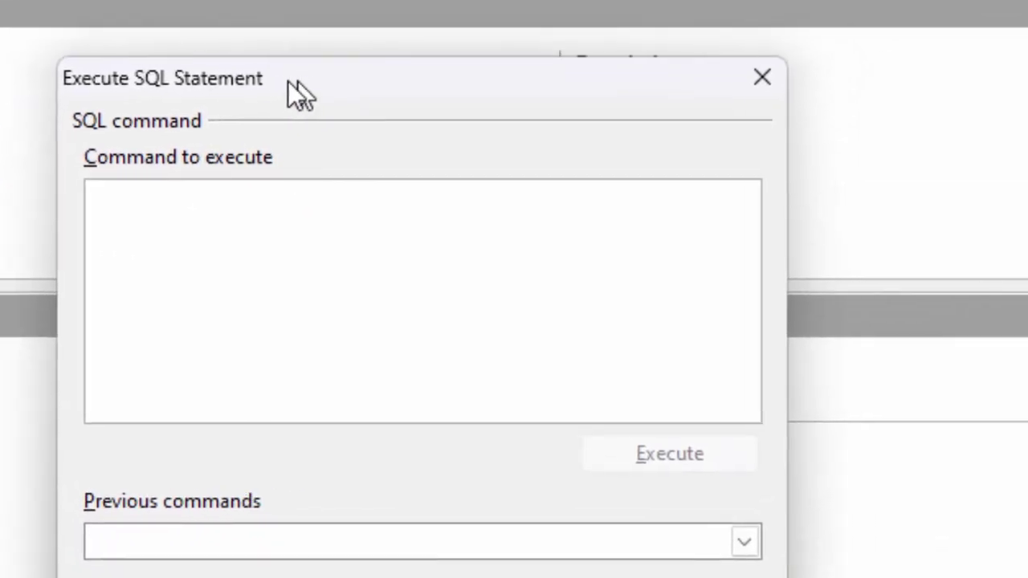
left_click_drag(287, 81, 246, 84)
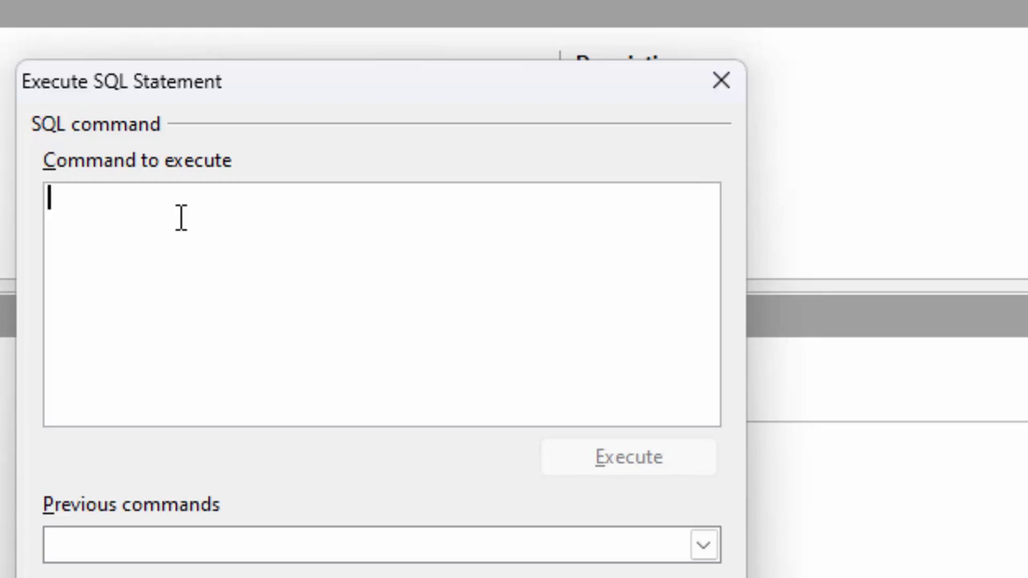
Step: Enter 'create table Student(Roll_no int primary key, Name_of_Students varchar(20), Class char(3));'
type("creat")
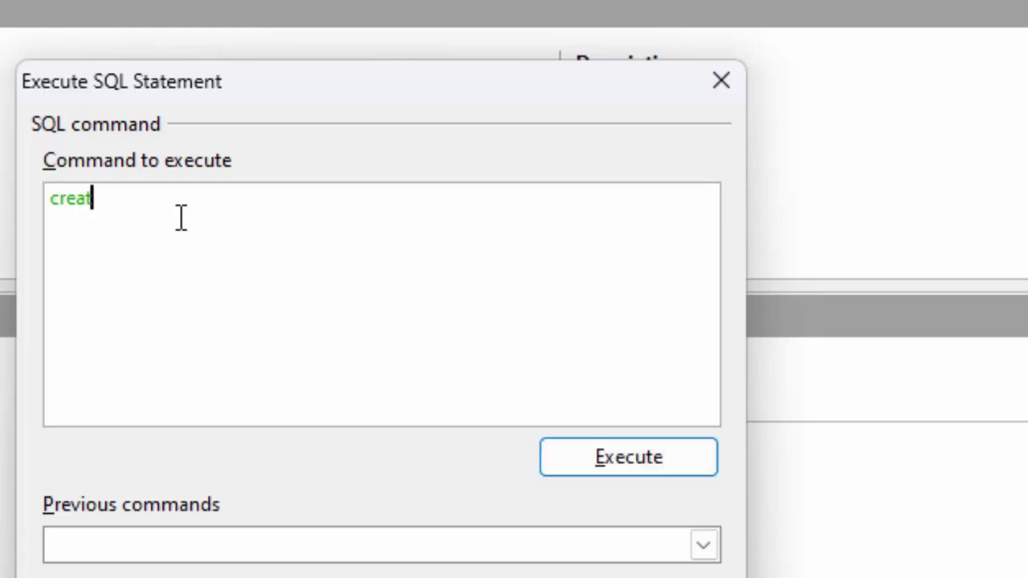
type("e t")
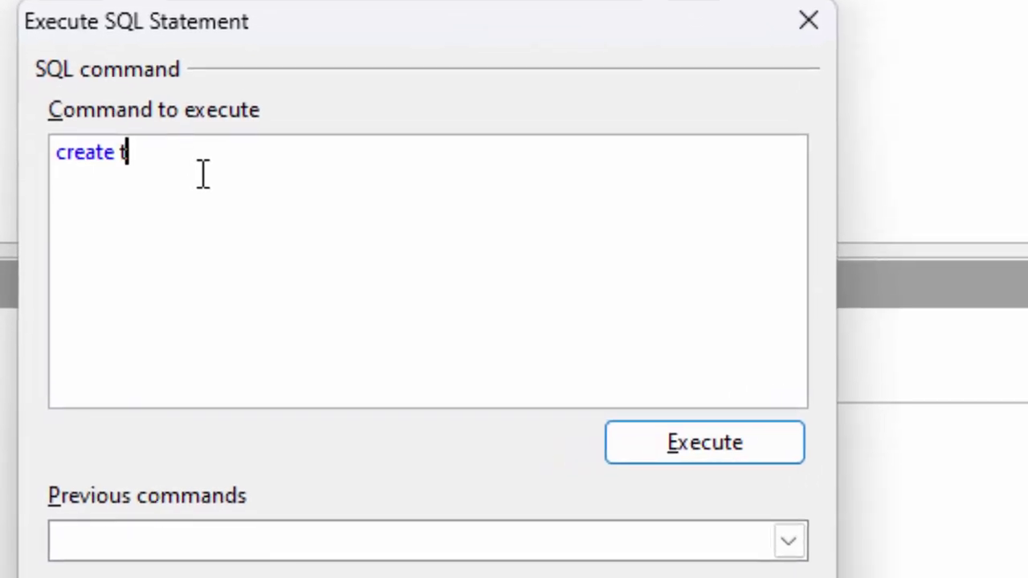
type("able ")
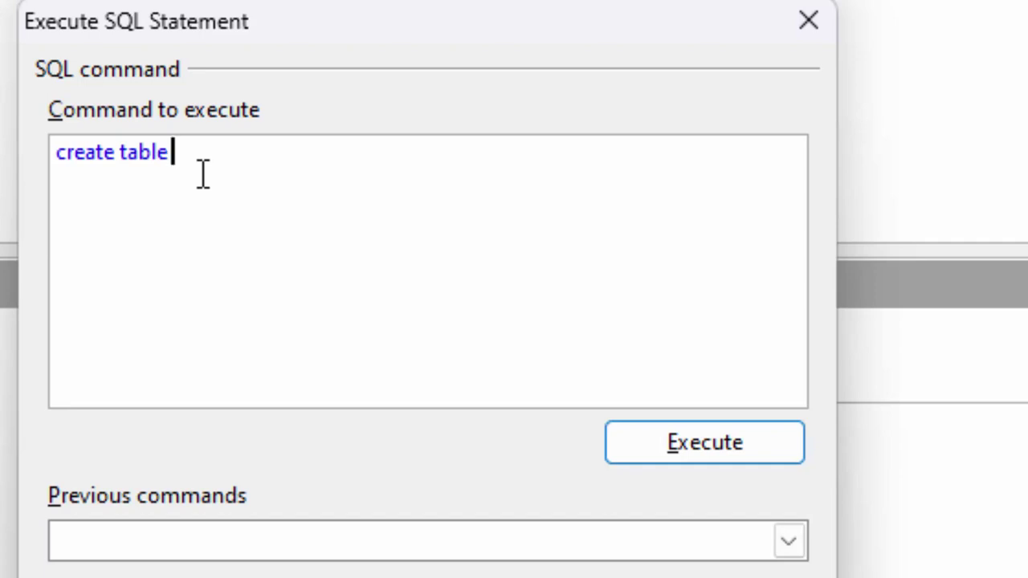
type("A")
key("BackSpace")
type("Studen")
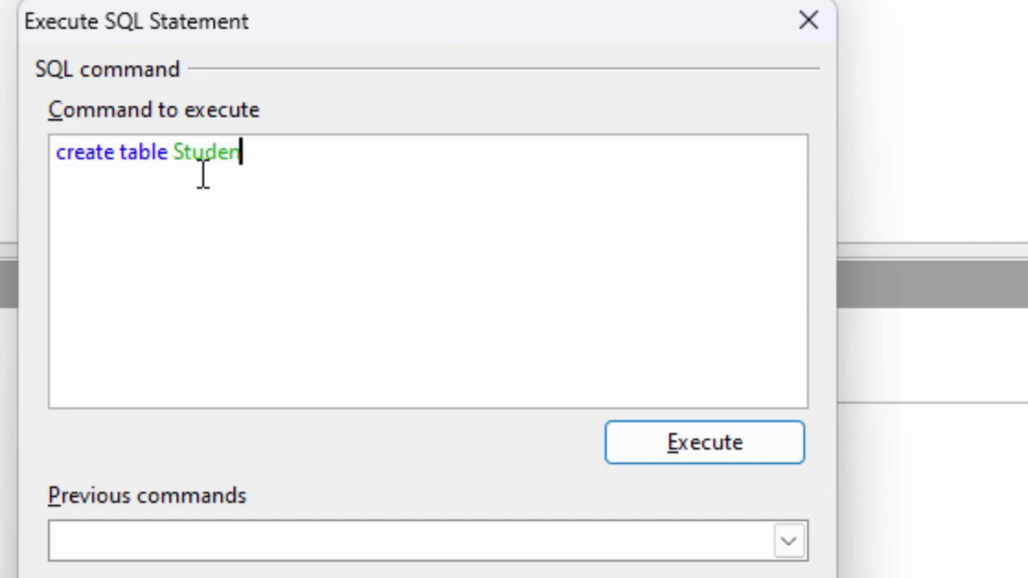
type("t(")
type("Ro")
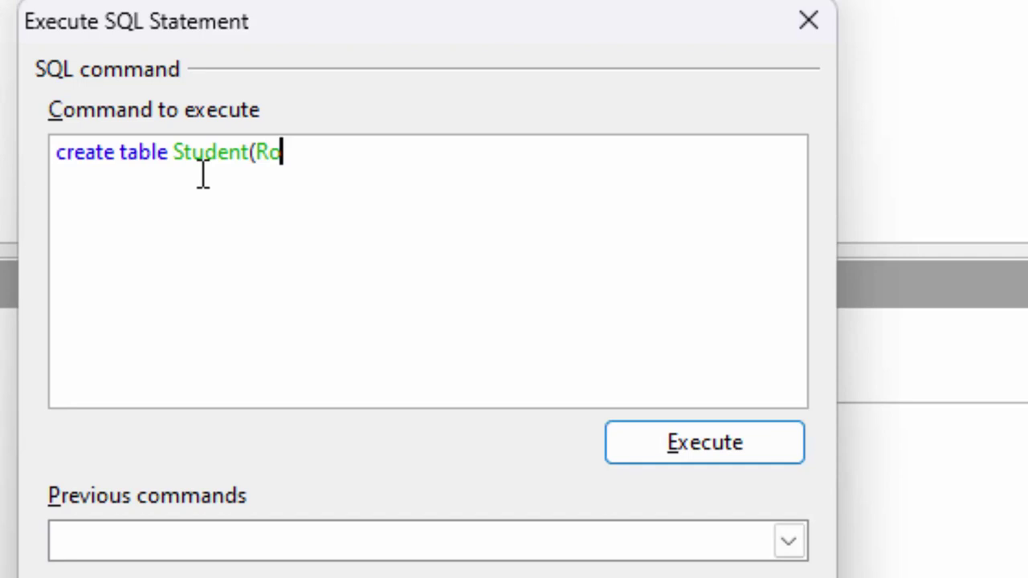
type("ll_no")
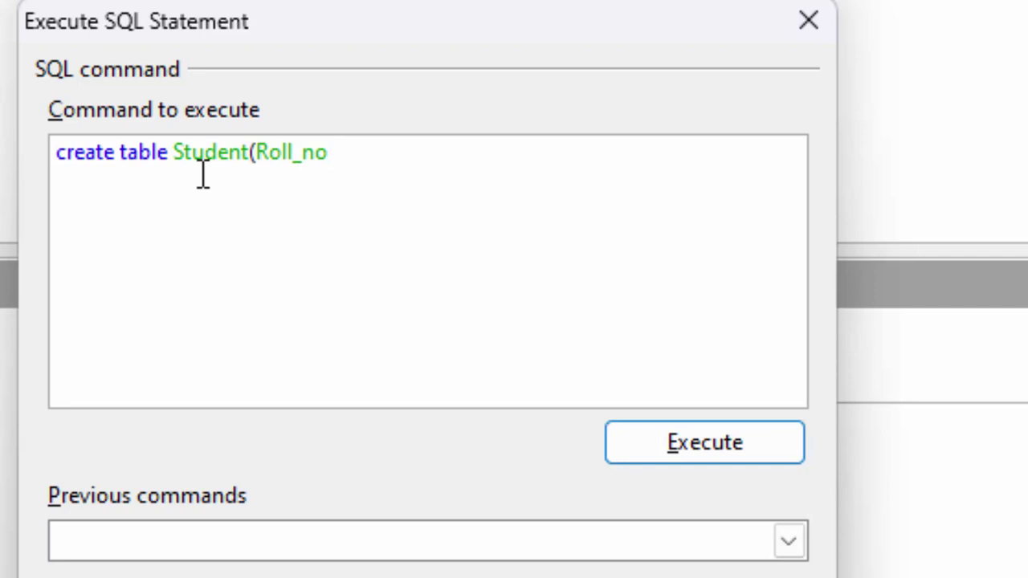
type(" int")
type(",")
key("BackSpace")
type("prim")
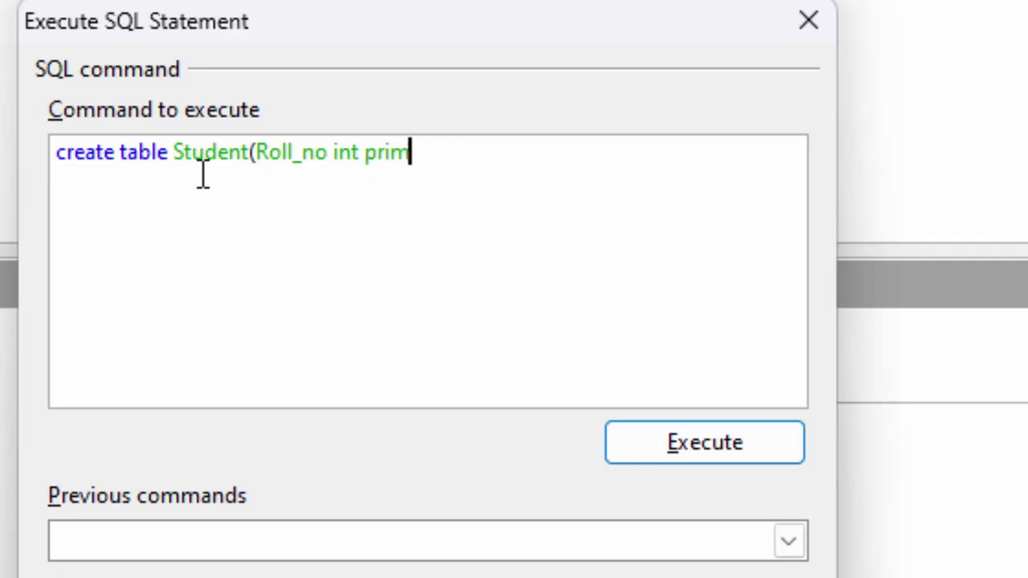
type("ary k")
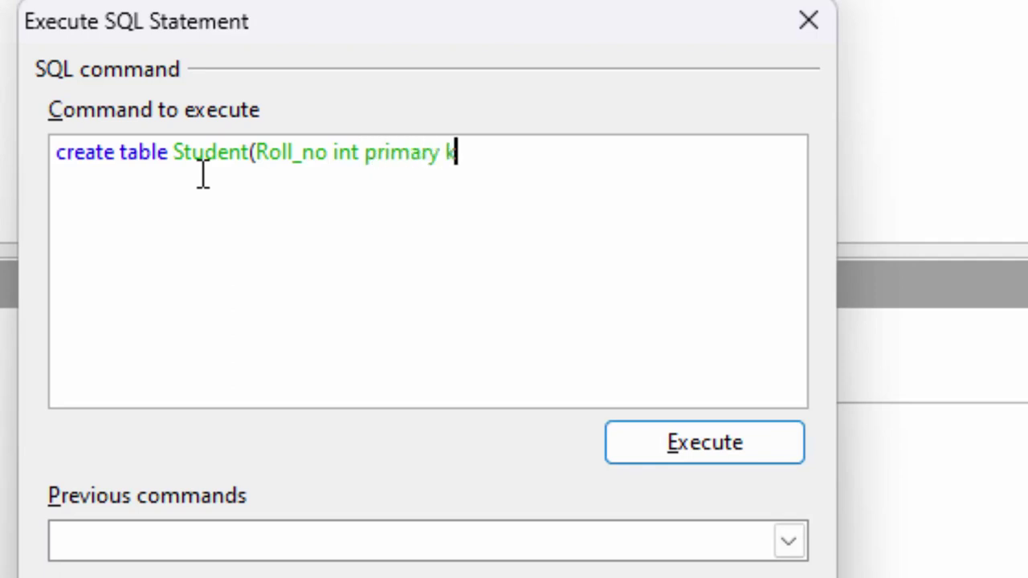
type("ey,")
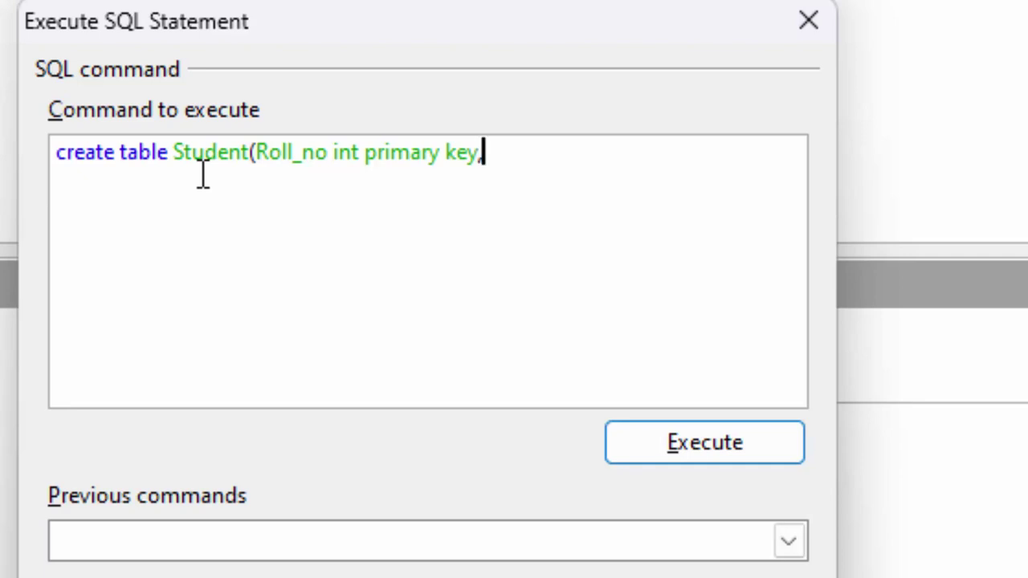
type("Na")
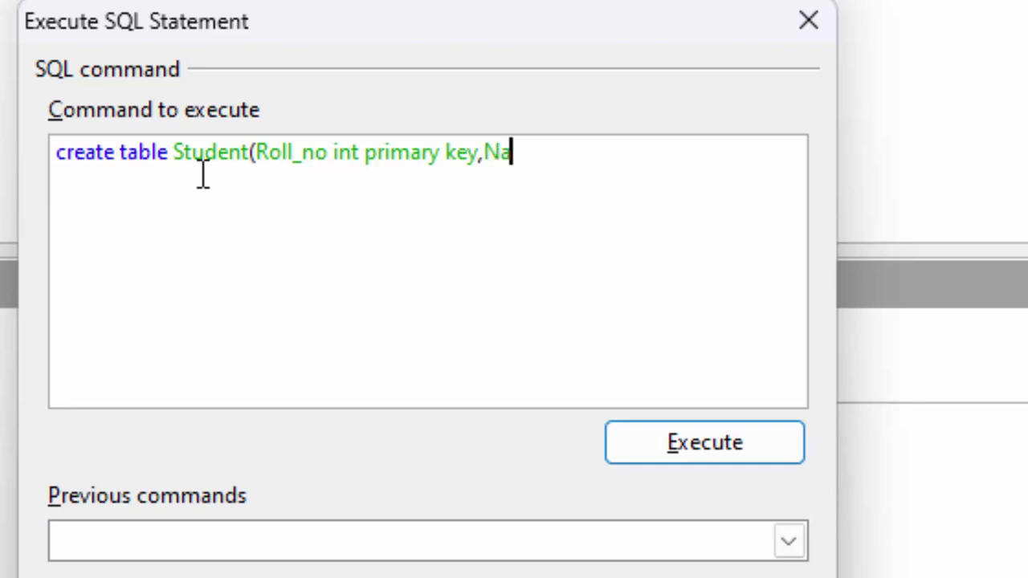
type("me_o")
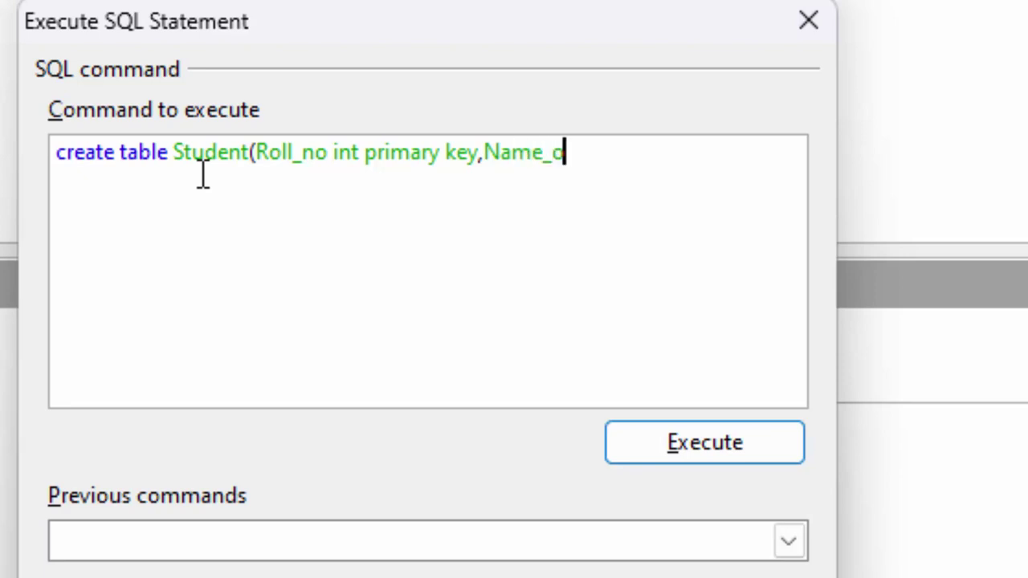
type("f_S")
type("tudent")
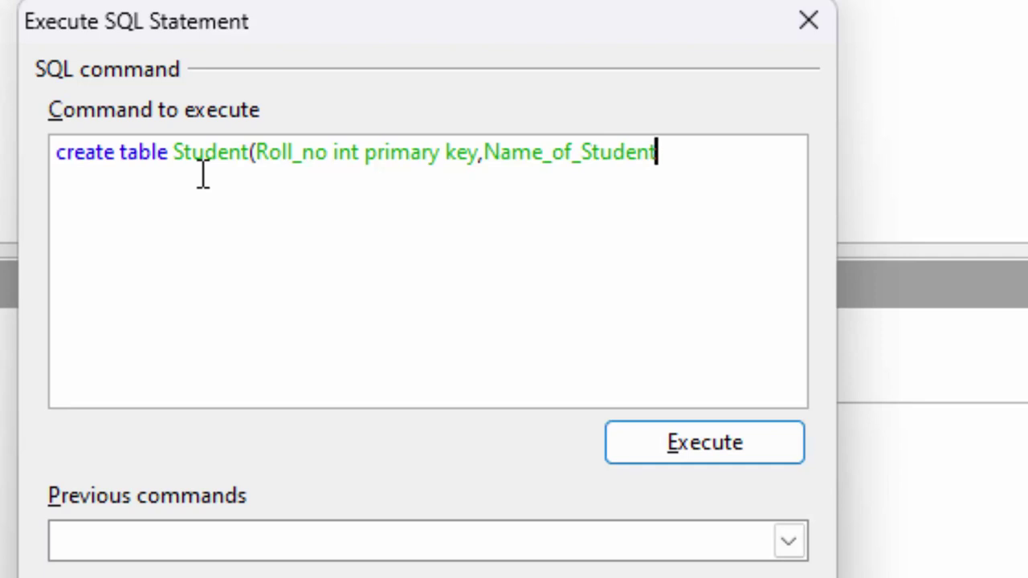
type("s")
key("BackSpace")
type("varch")
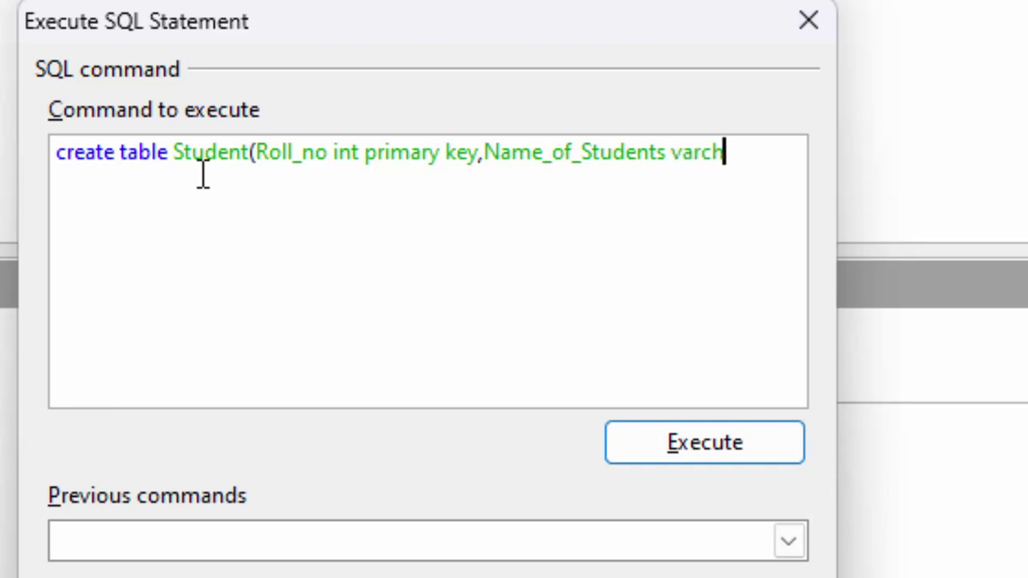
type("ar")
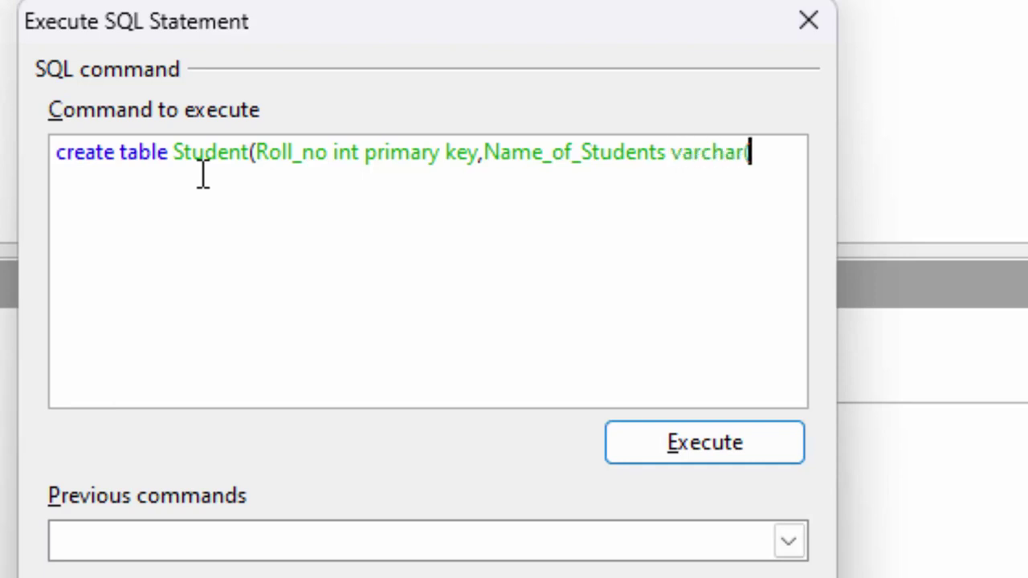
type("(20)")
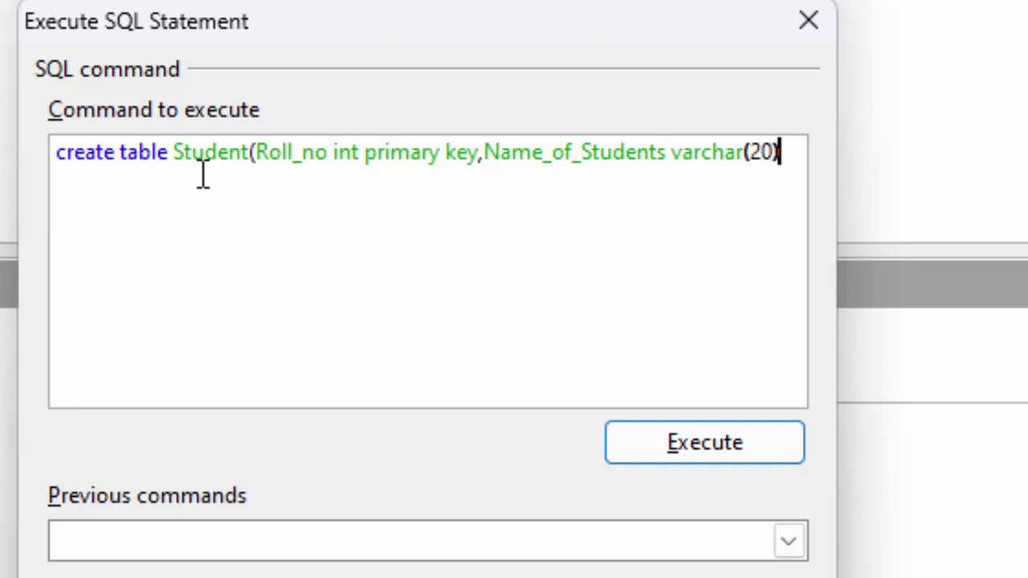
type(",")
type("Cla")
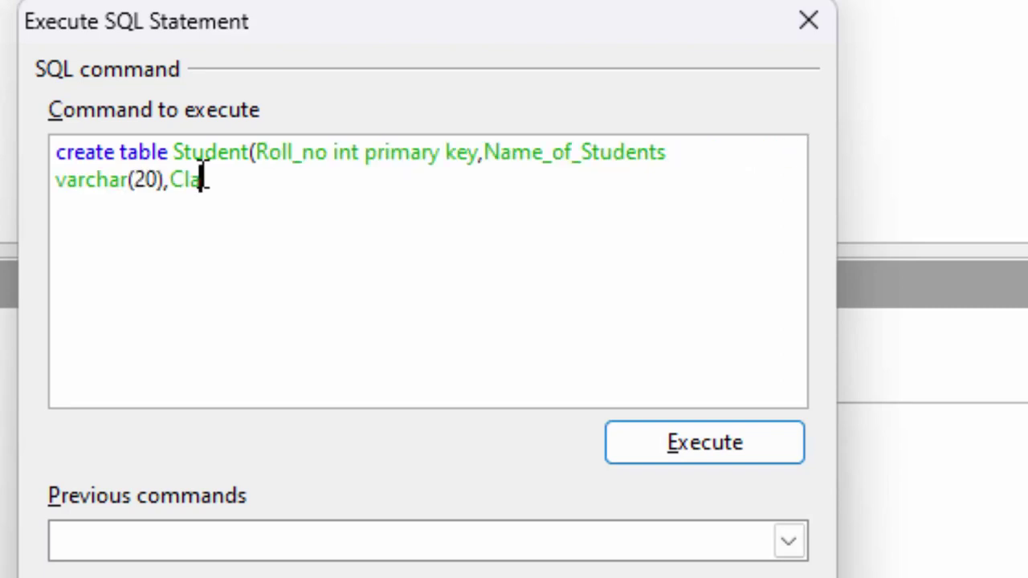
type("ss")
type(" ch")
type("ar(")
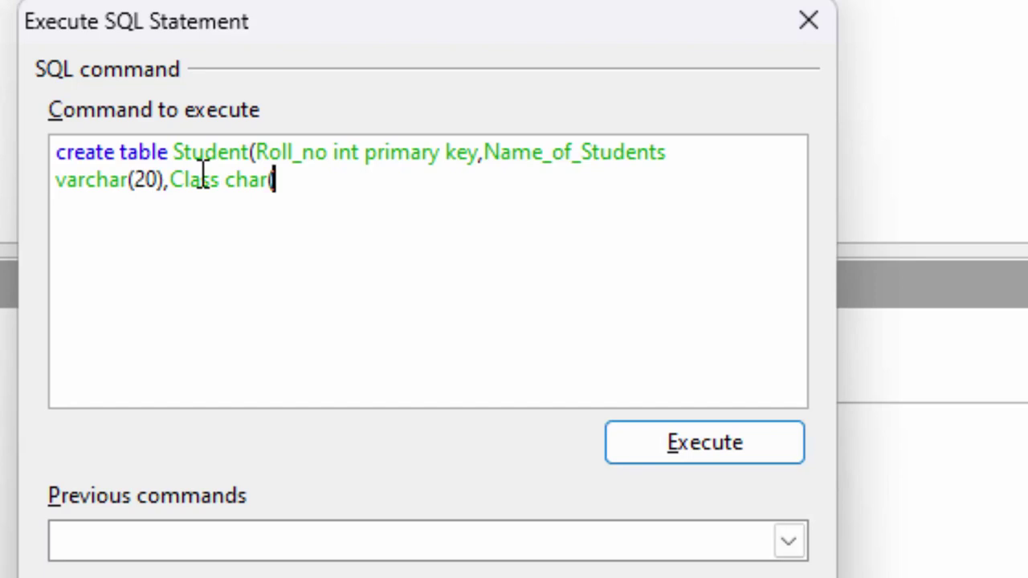
type("3)")
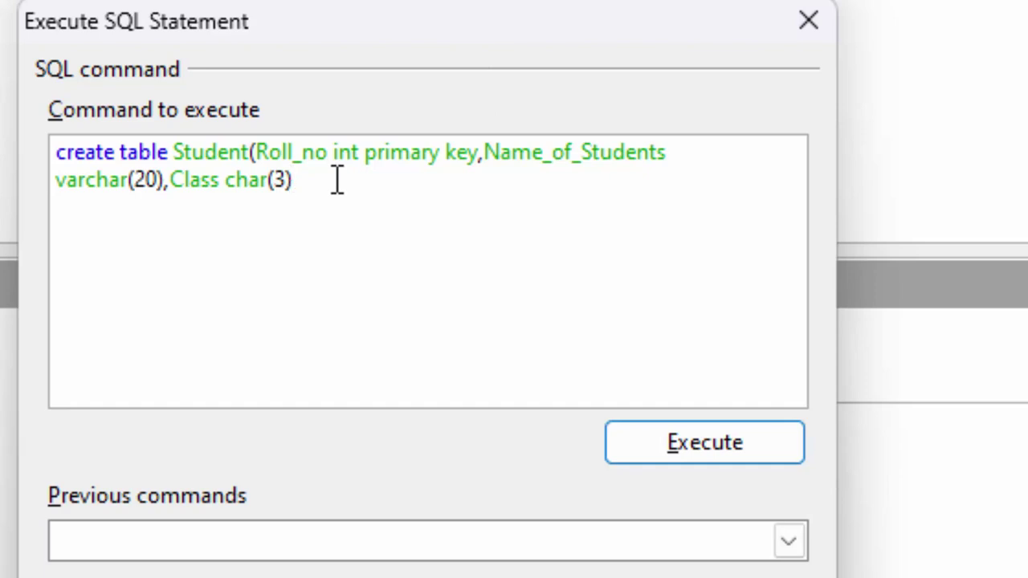
type(")")
type(";")
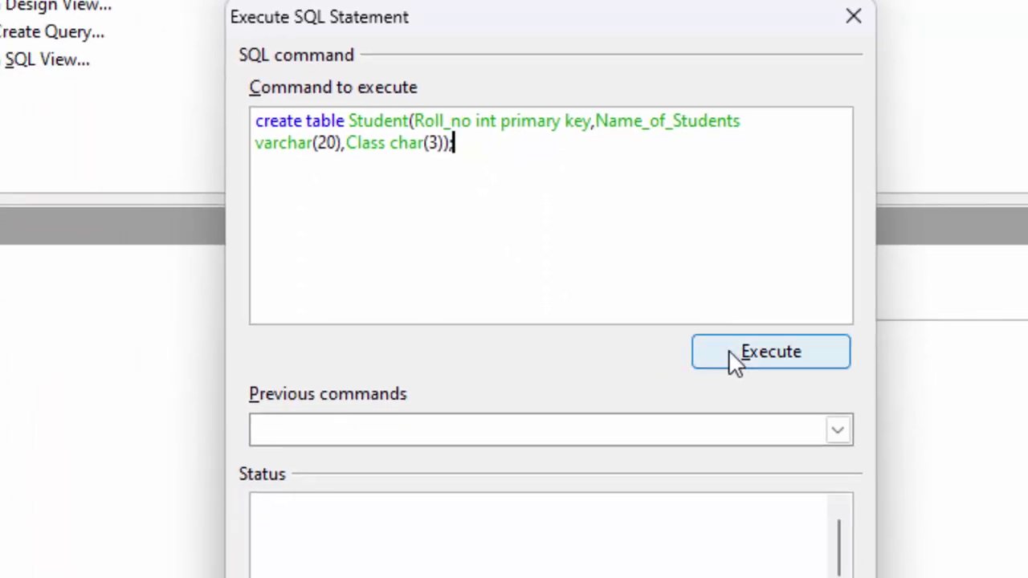
Step: Execute the CREATE TABLE statement and close the database window
left_click(730, 353)
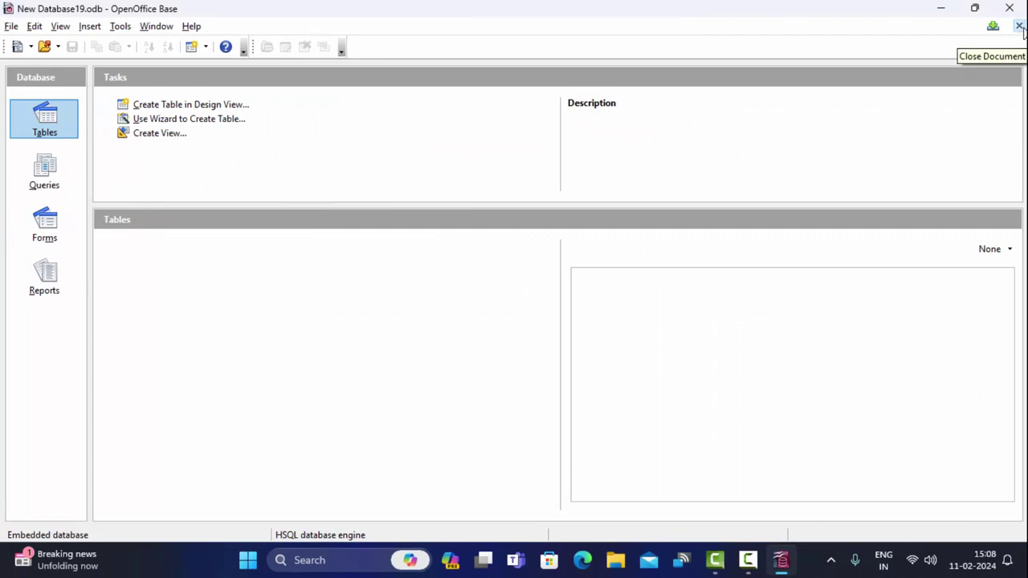
left_click(156, 26)
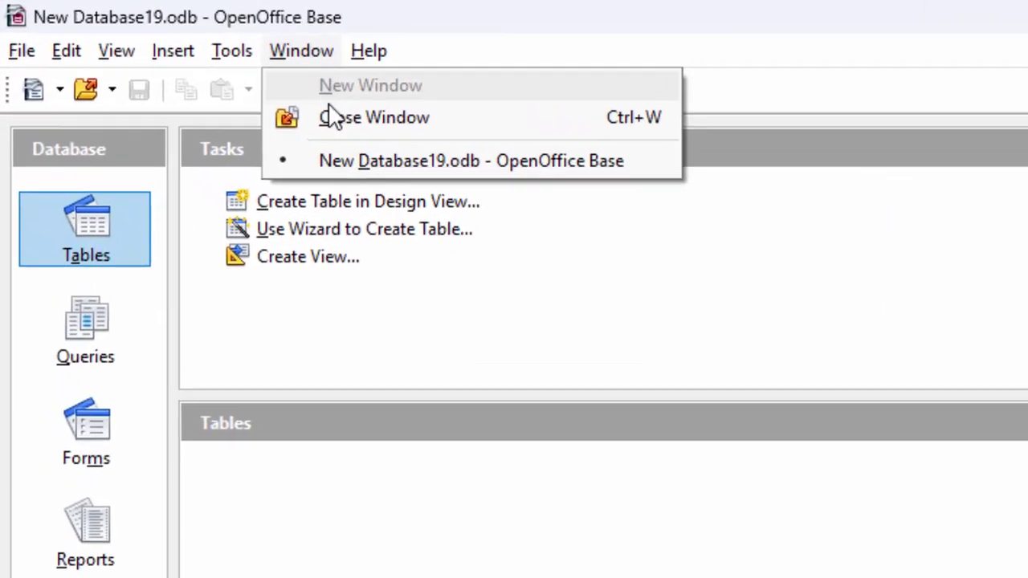
left_click(174, 60)
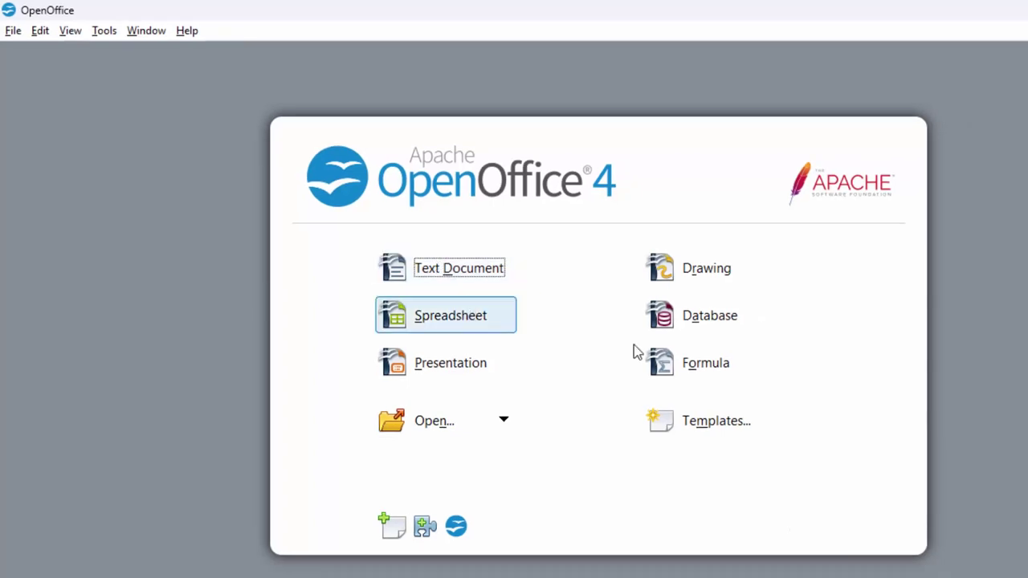
Step: Reopen New Database19.odb from the Desktop through the Database Wizard
left_click(709, 325)
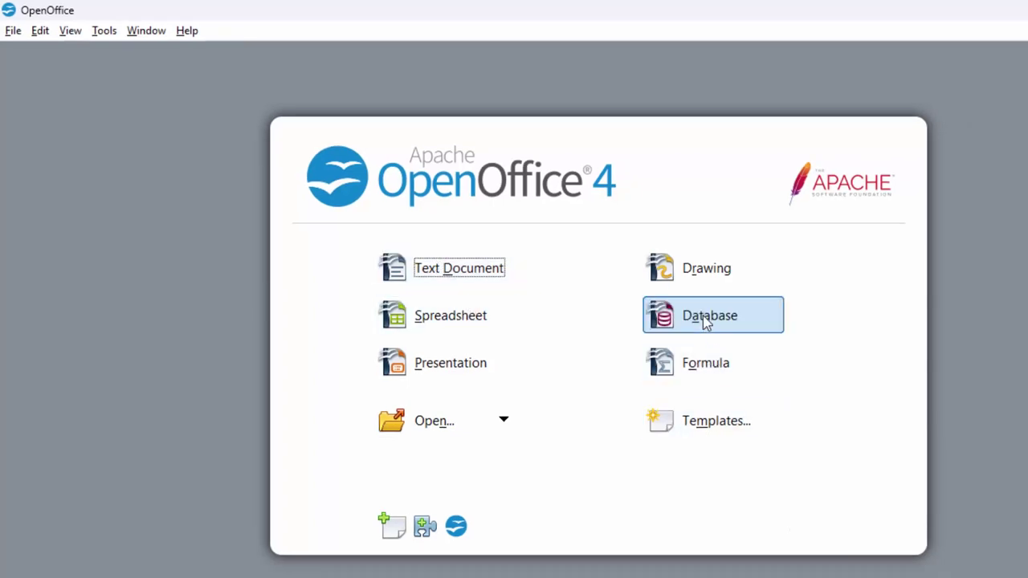
left_click(655, 499)
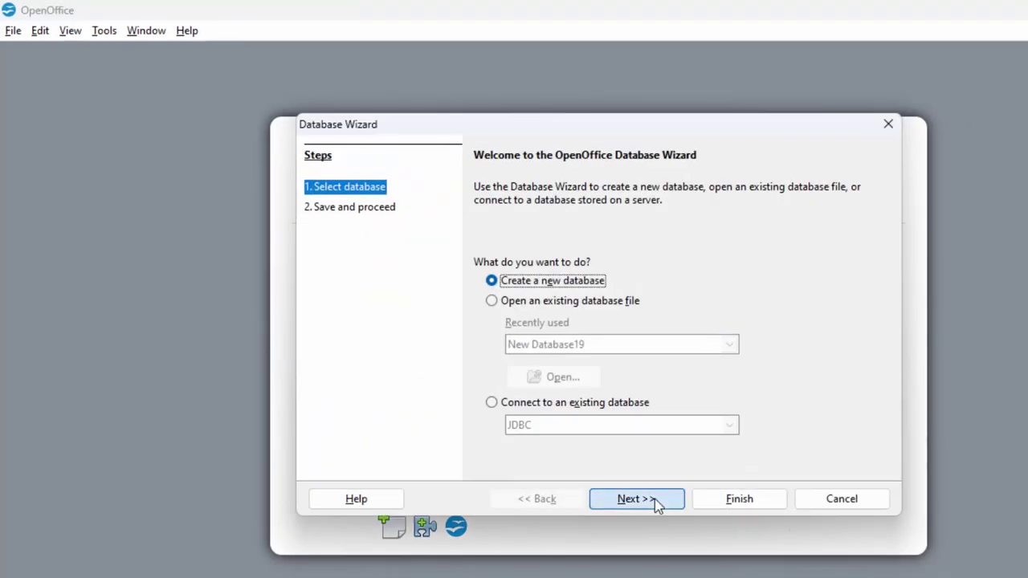
left_click(514, 234)
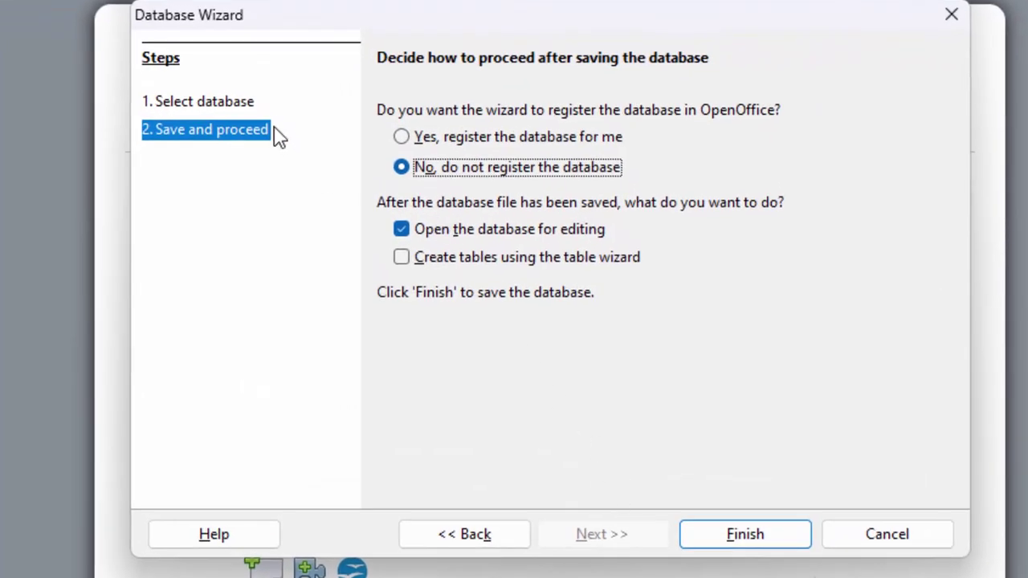
left_click(223, 104)
left_click(416, 263)
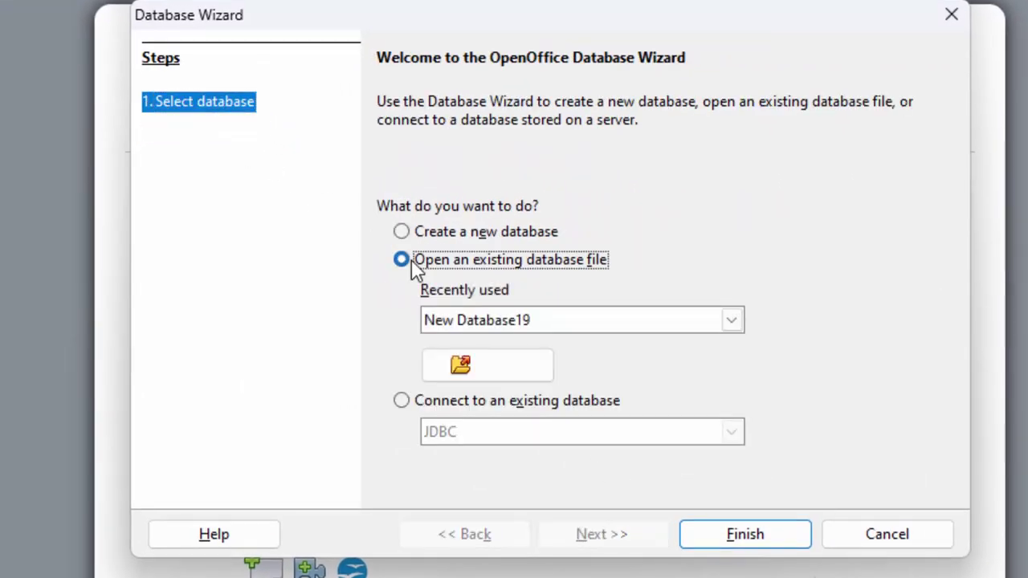
left_click(506, 379)
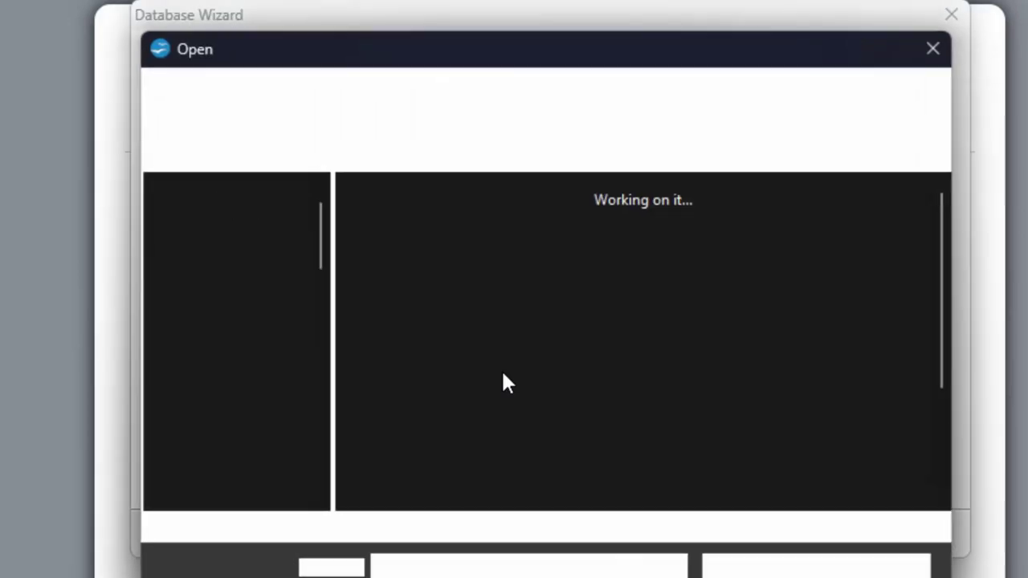
scroll(540, 424, "down", 2)
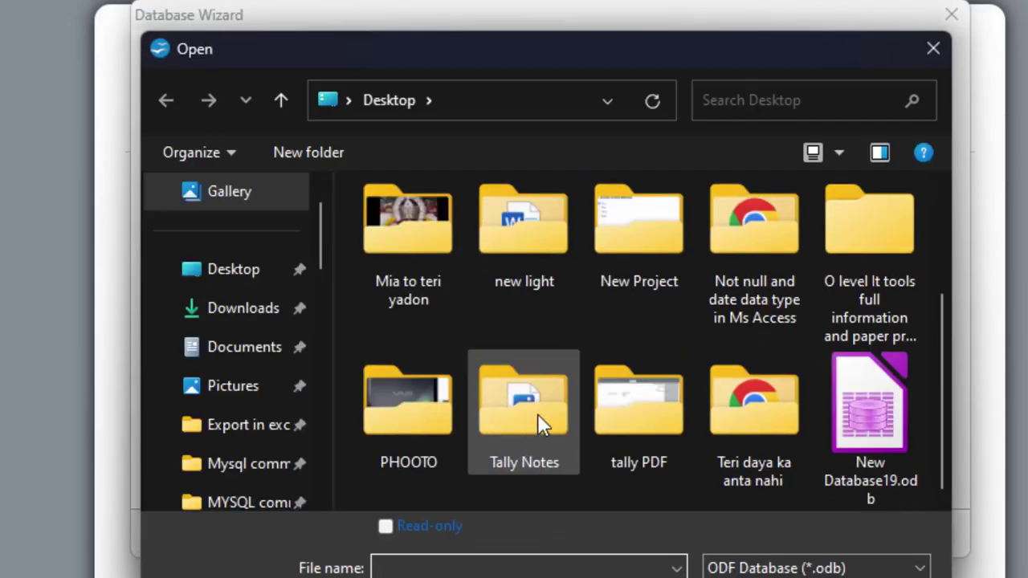
double_click(890, 425)
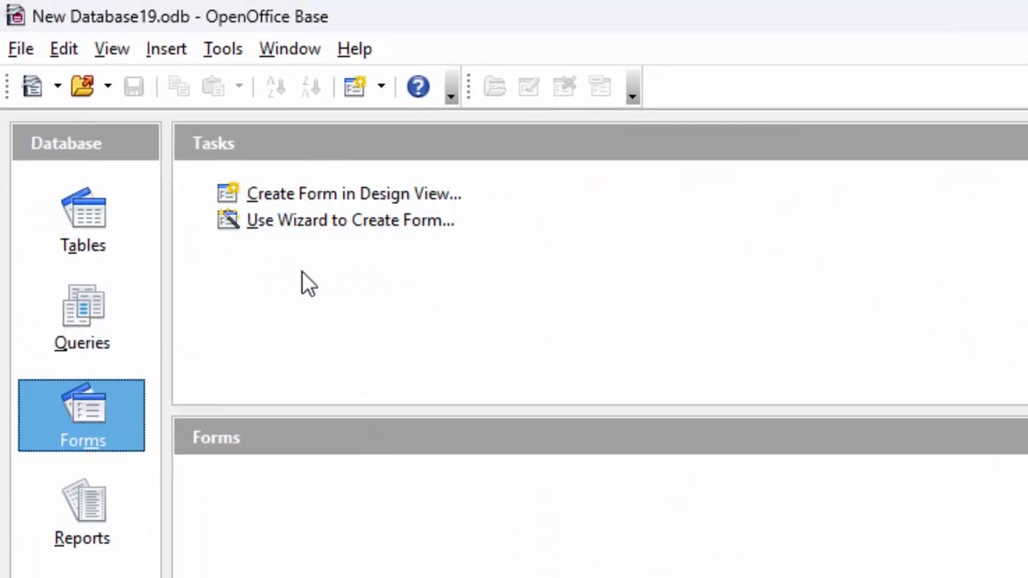
Step: Open the STUDENT table and enter the first record: roll 1, a student name, class XII
left_click(91, 231)
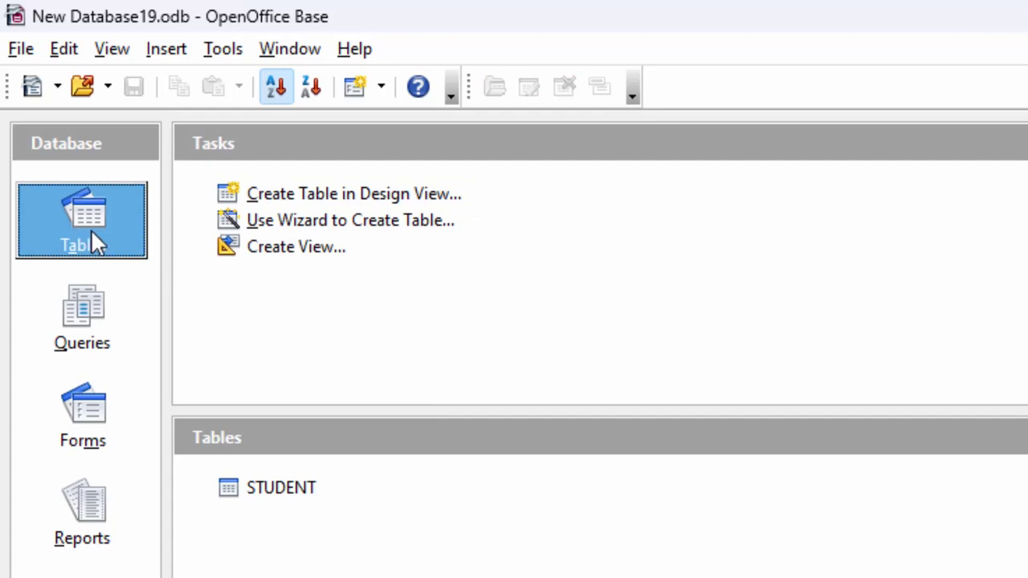
left_click(288, 498)
double_click(287, 491)
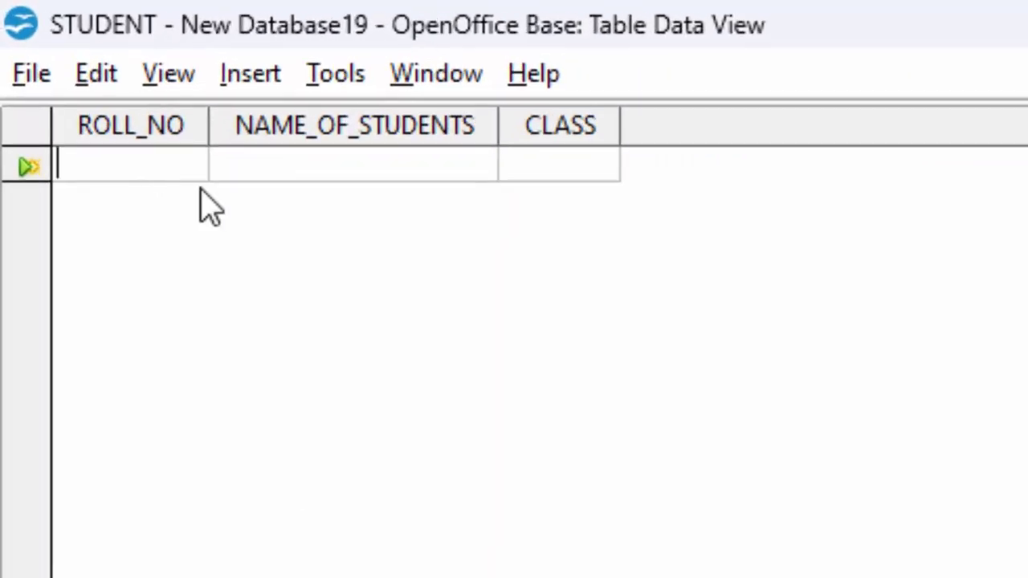
type("1")
key("Tab")
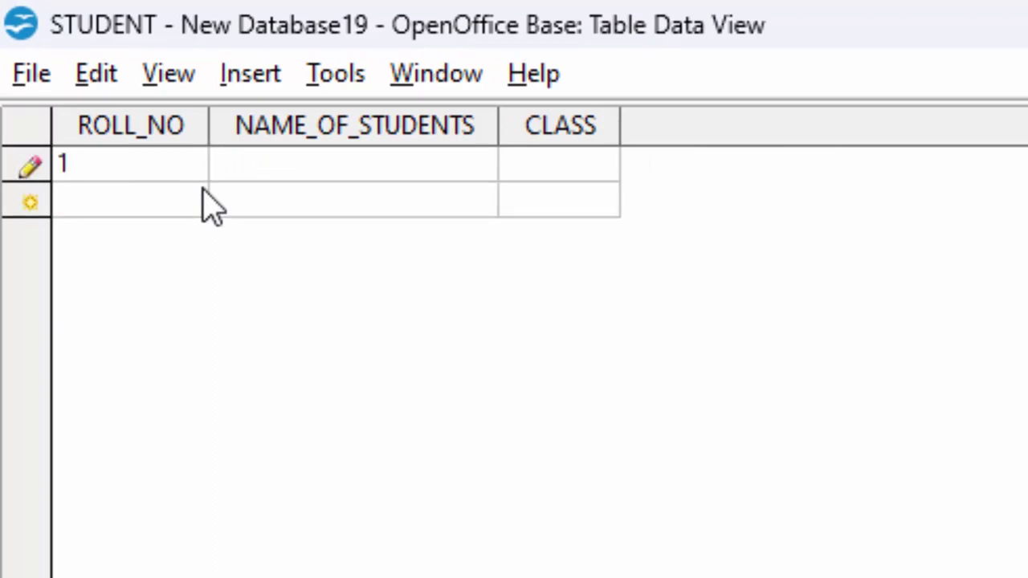
type("Ram")
key("Tab")
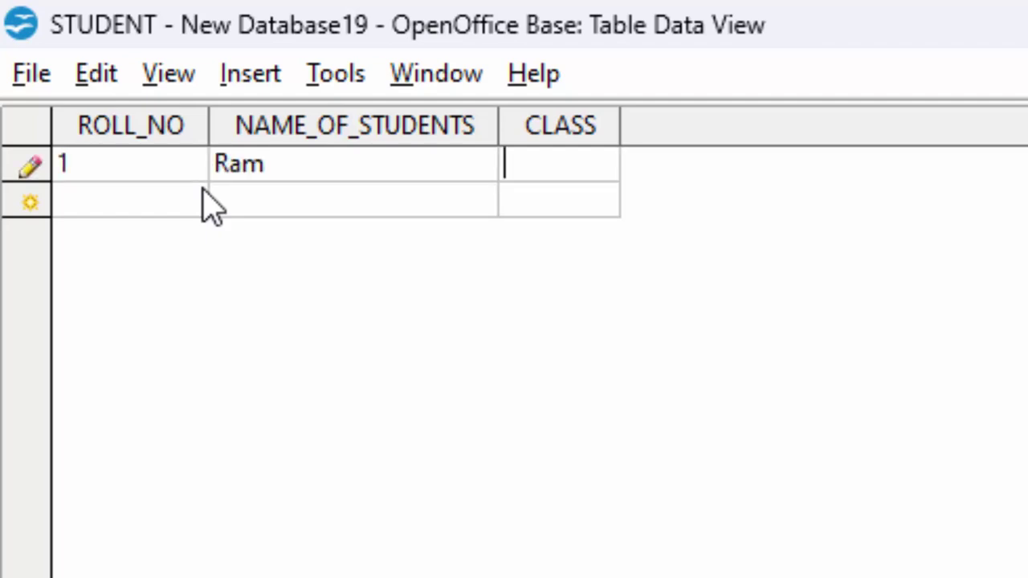
type("X")
type("II")
key("Tab")
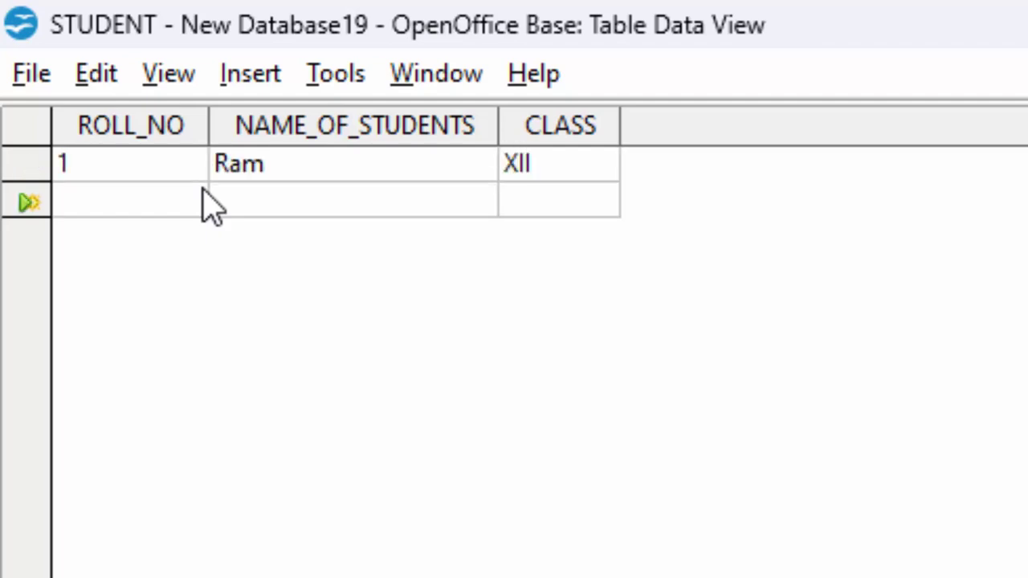
Step: Enter two more student records, each with a name and class XII
type("2")
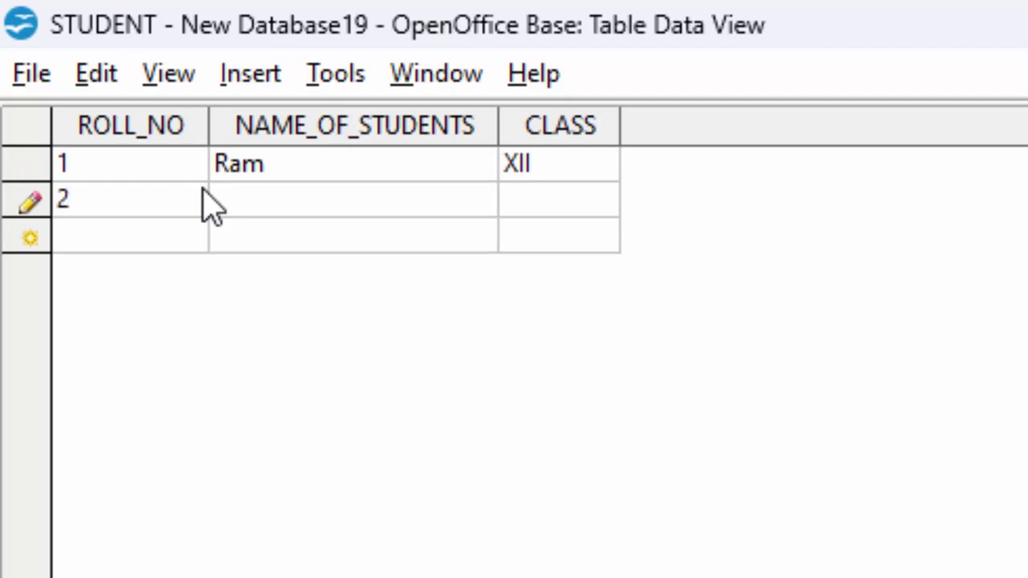
type("Gaur")
type("av")
key("Tab")
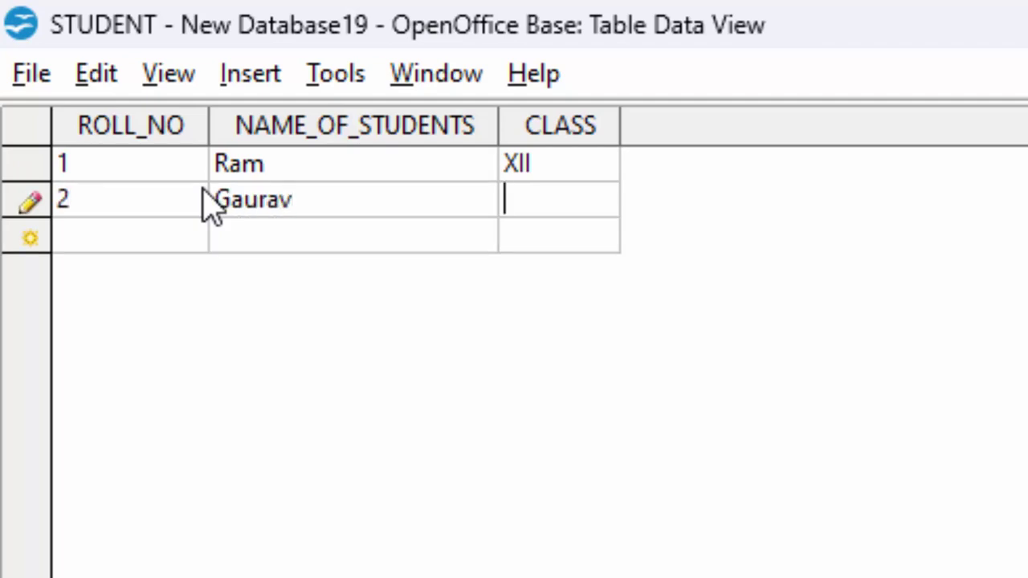
type("XII")
key("Tab")
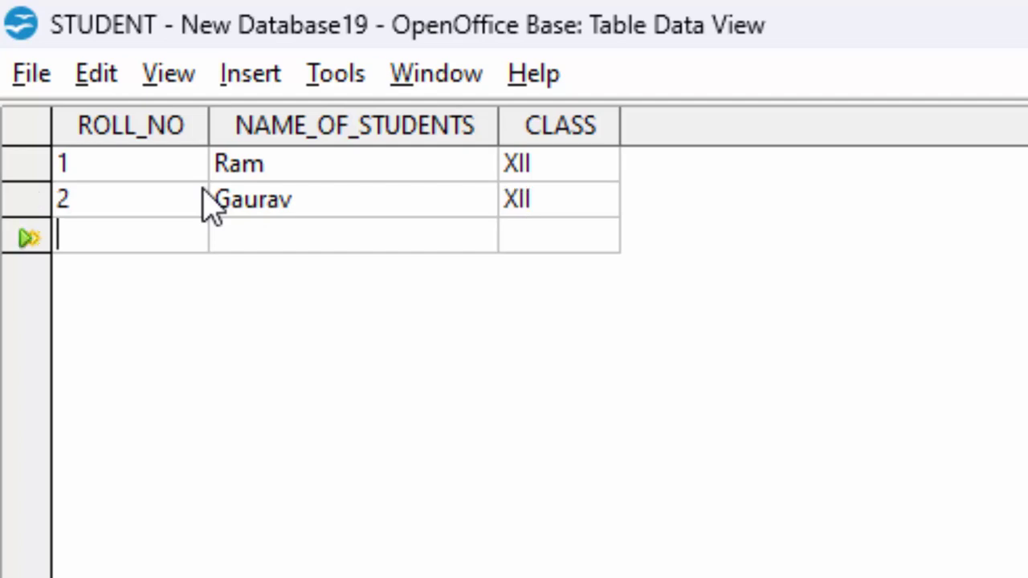
type("2")
key("Tab")
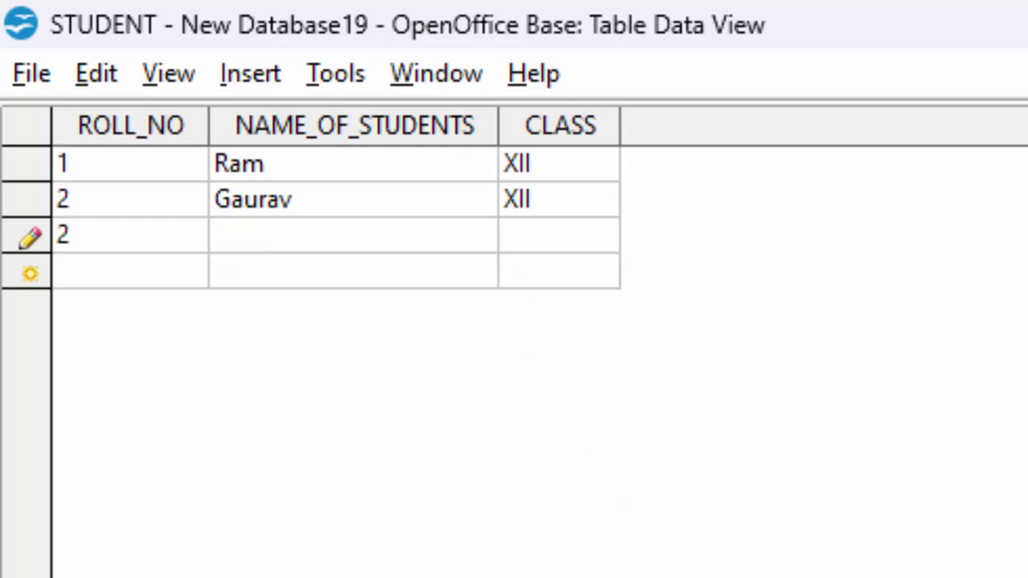
type("Heena")
key("Tab")
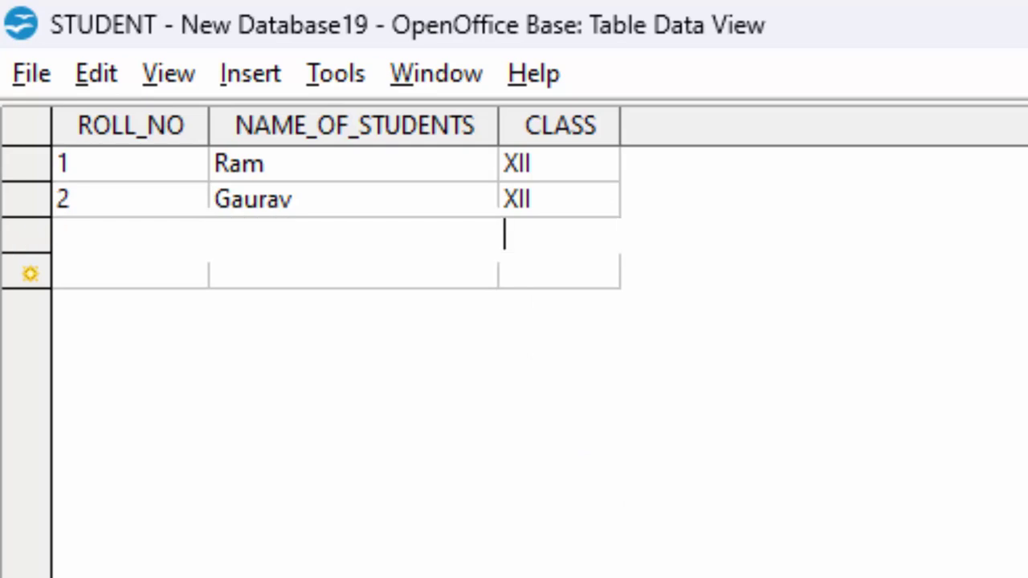
type("XII")
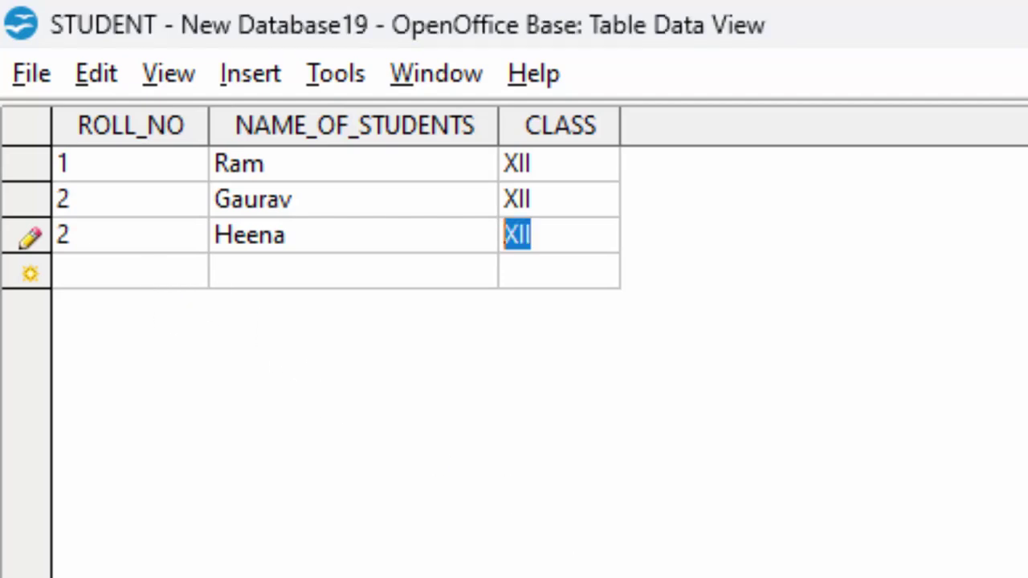
Step: Correct the third record's roll number to 3 and save it
left_click(105, 237)
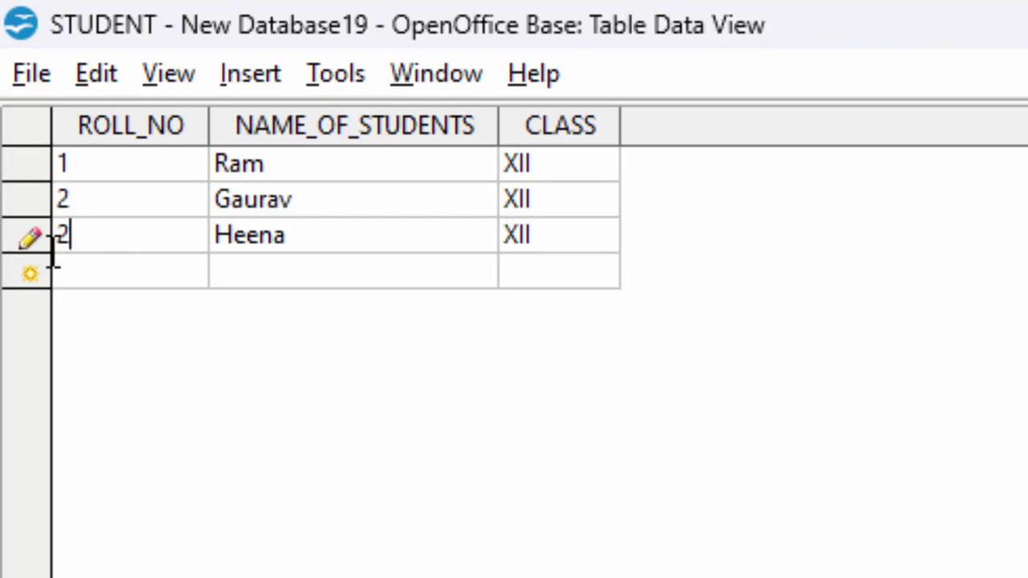
left_click_drag(105, 239, 30, 247)
key("BackSpace")
type("3")
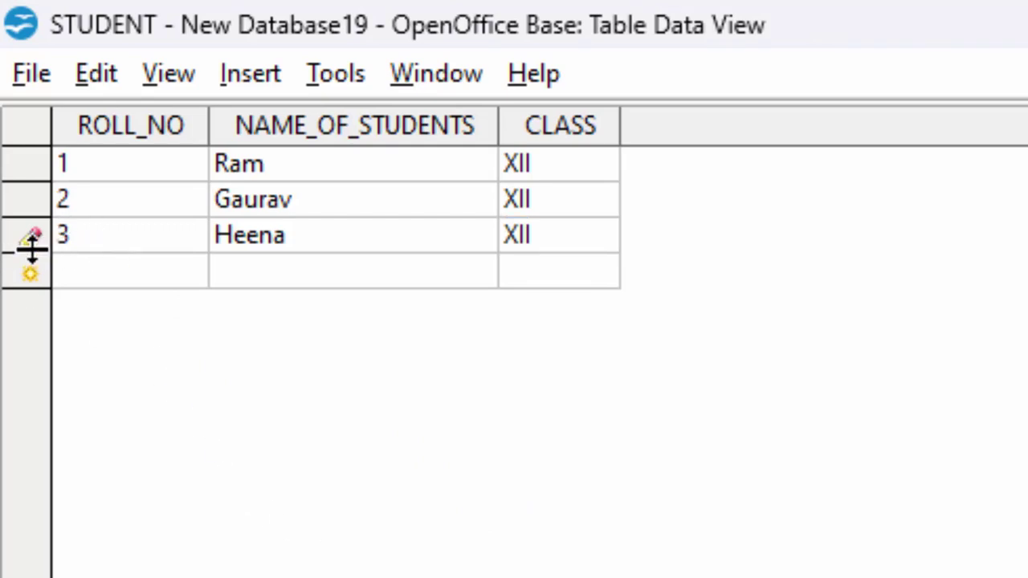
left_click(135, 268)
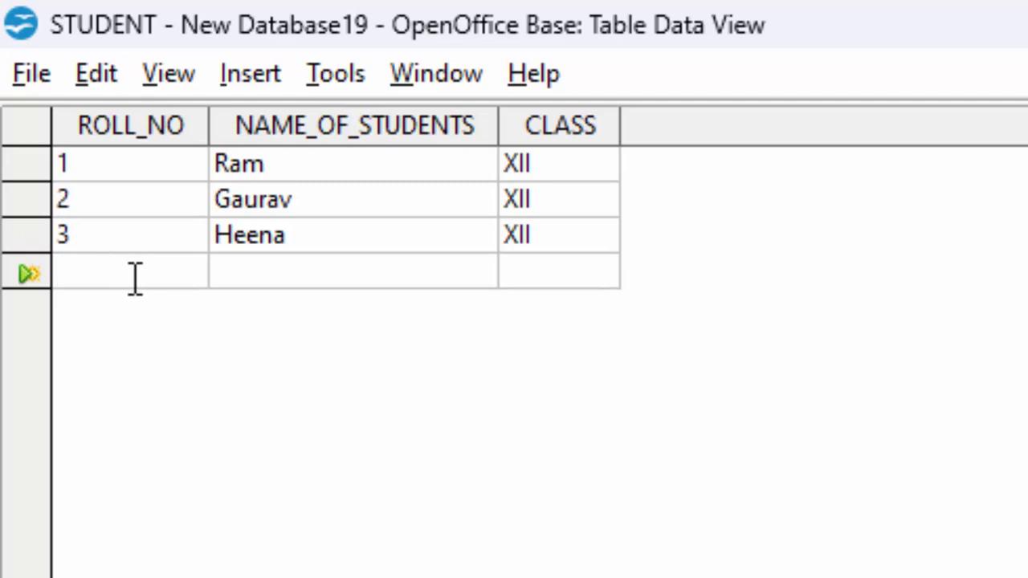